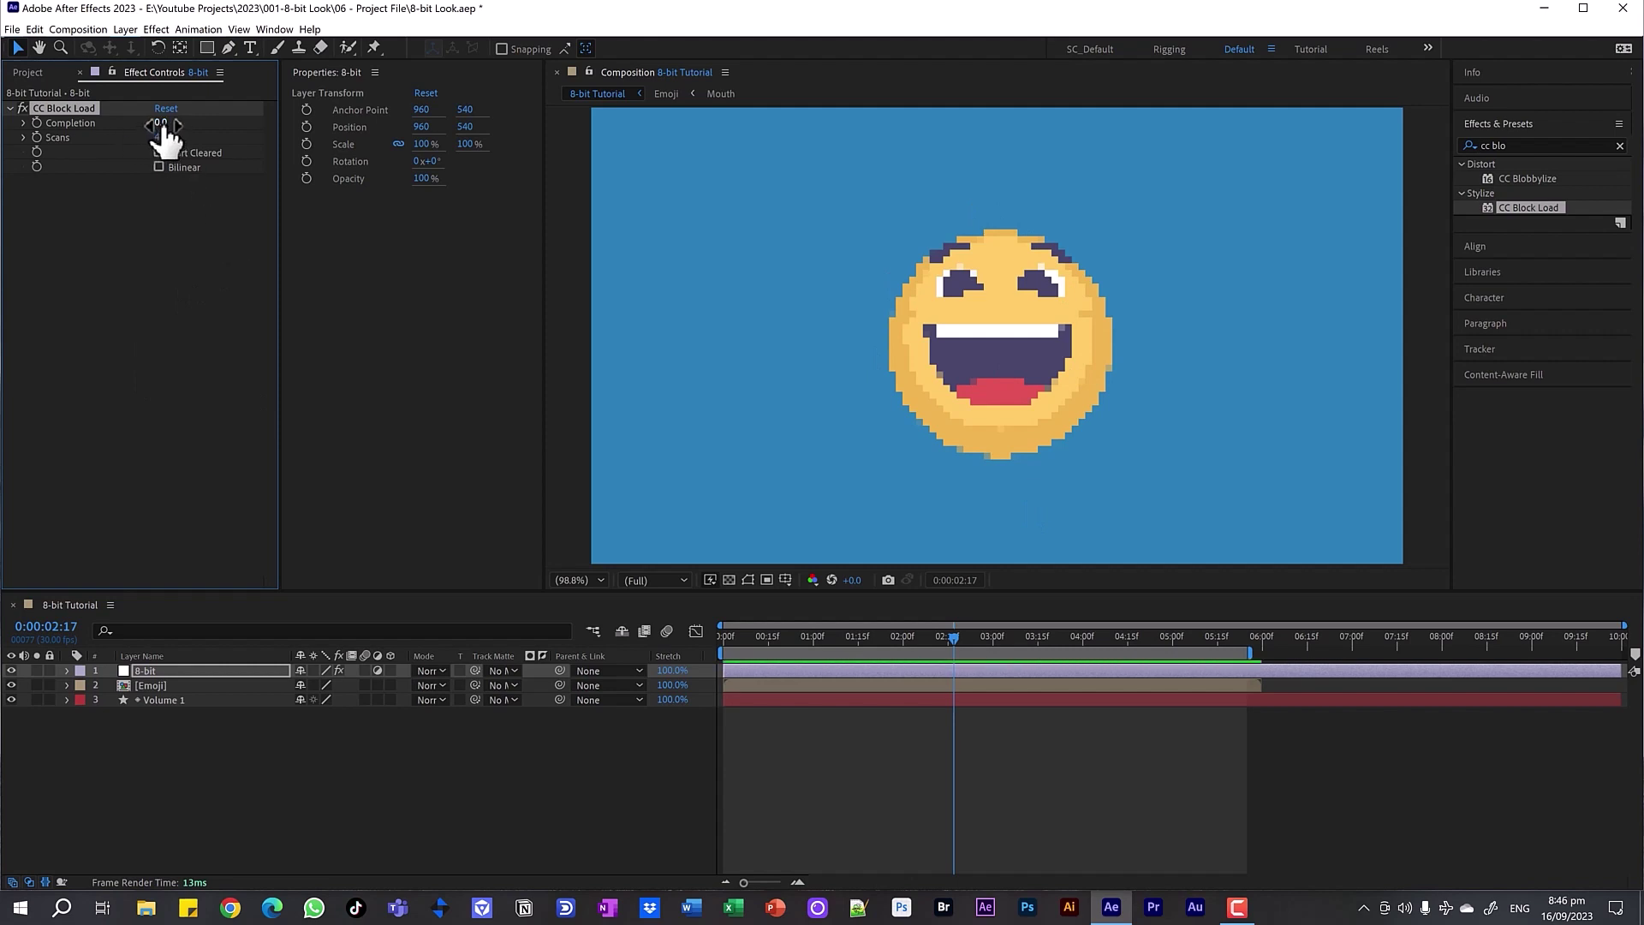
Step: Try a Completion of 100 in the CC Block Load effect, and return it to 0
{"action": "left_click_drag", "start_coordinate": [165, 126], "coordinate": [306, 138]}
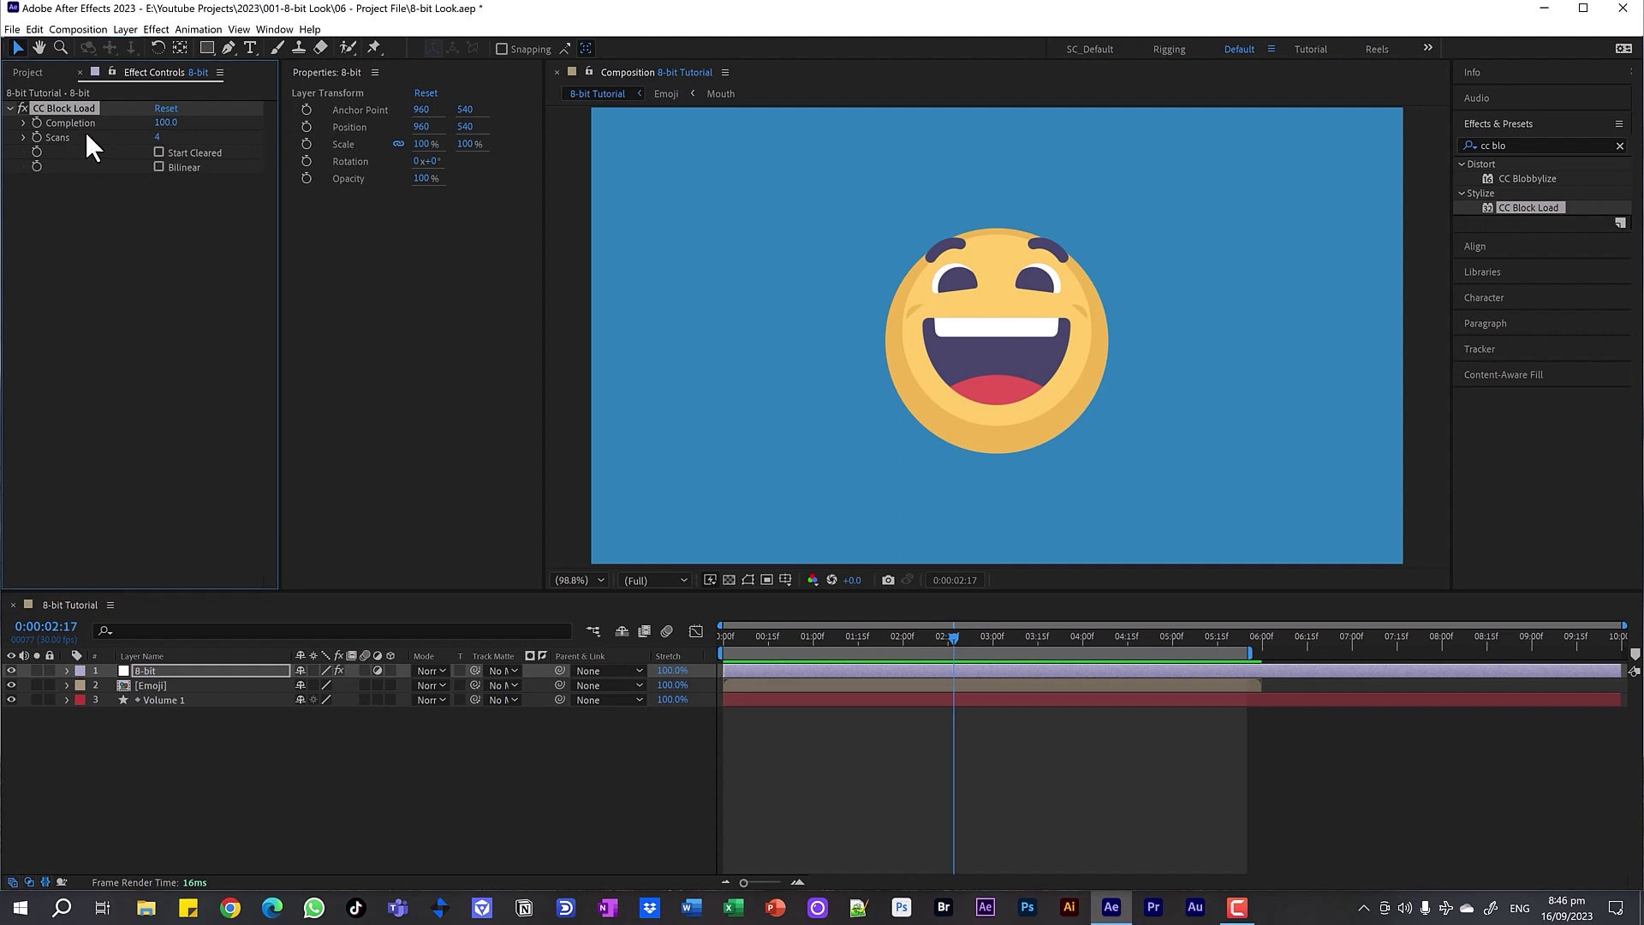
{"action": "left_click", "coordinate": [175, 124]}
{"action": "type", "text": "0"}
{"action": "key", "text": "Return"}
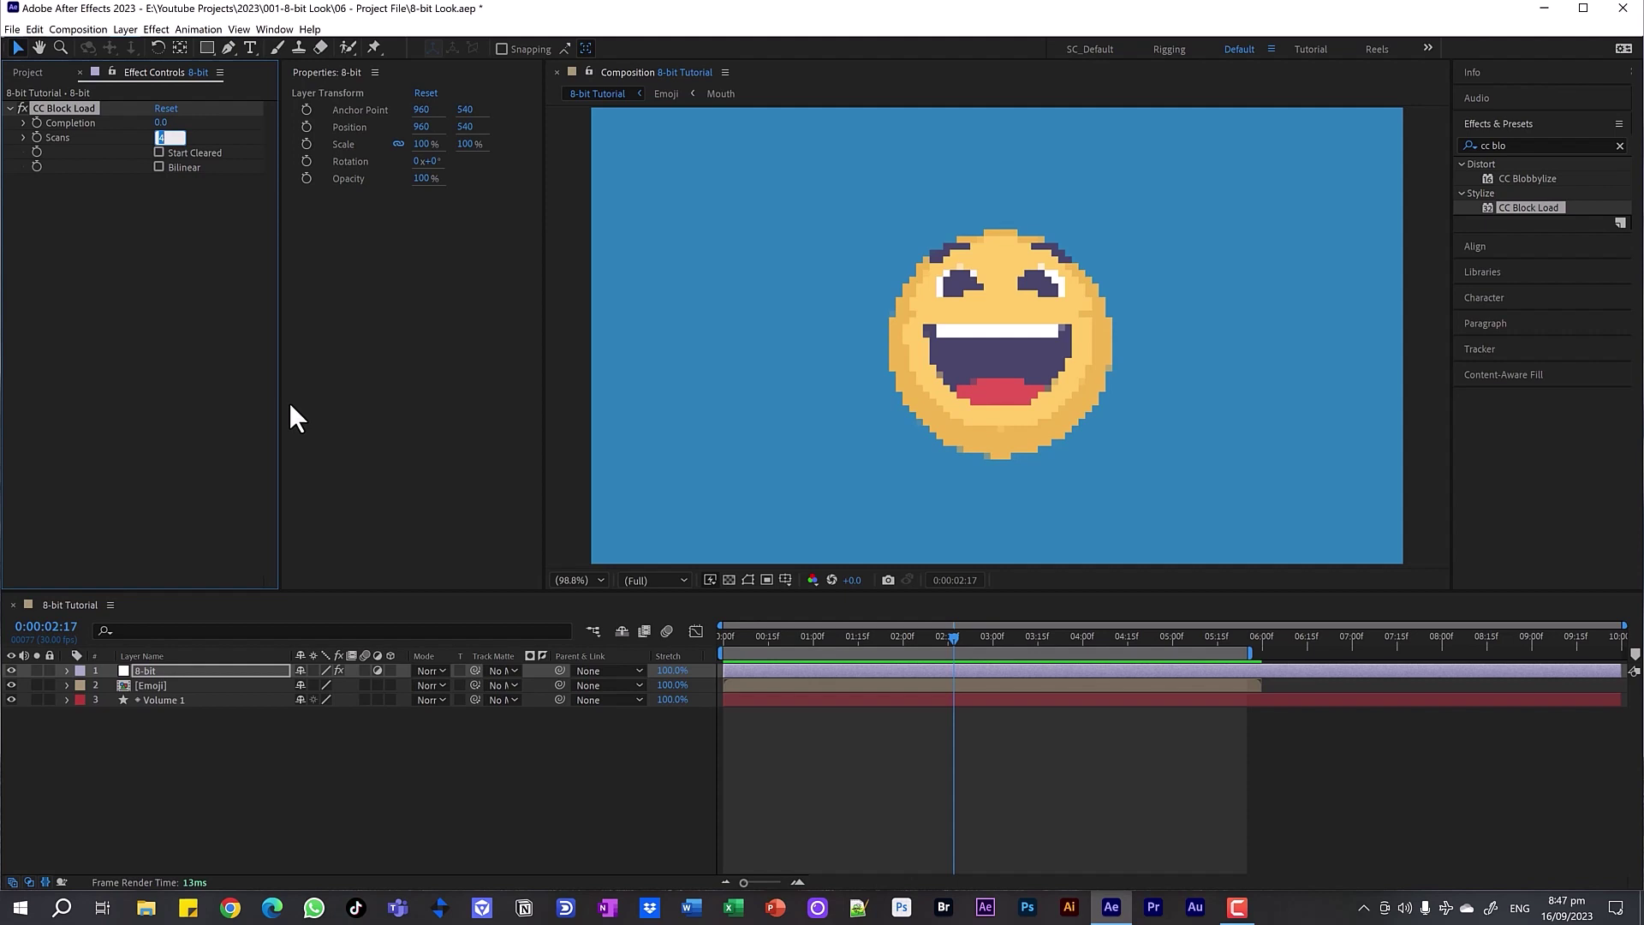
Step: Set the Scans value of the CC Block Load effect to 3
{"action": "key", "text": "Down"}
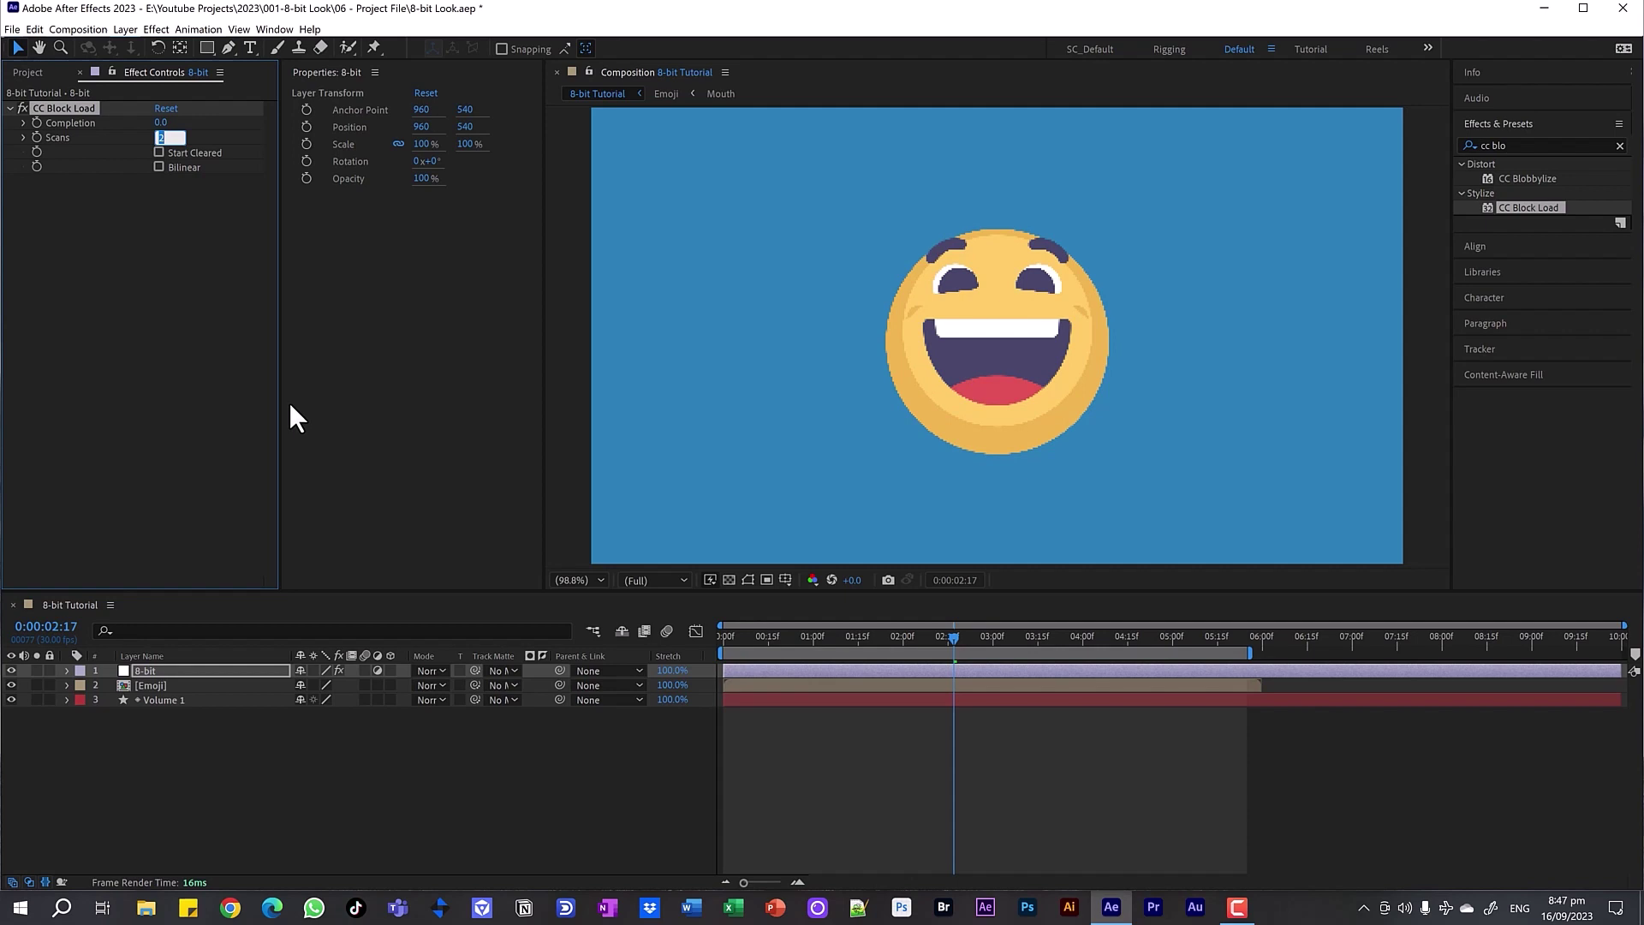
{"action": "key", "text": "Up"}
{"action": "key", "text": "Up"}
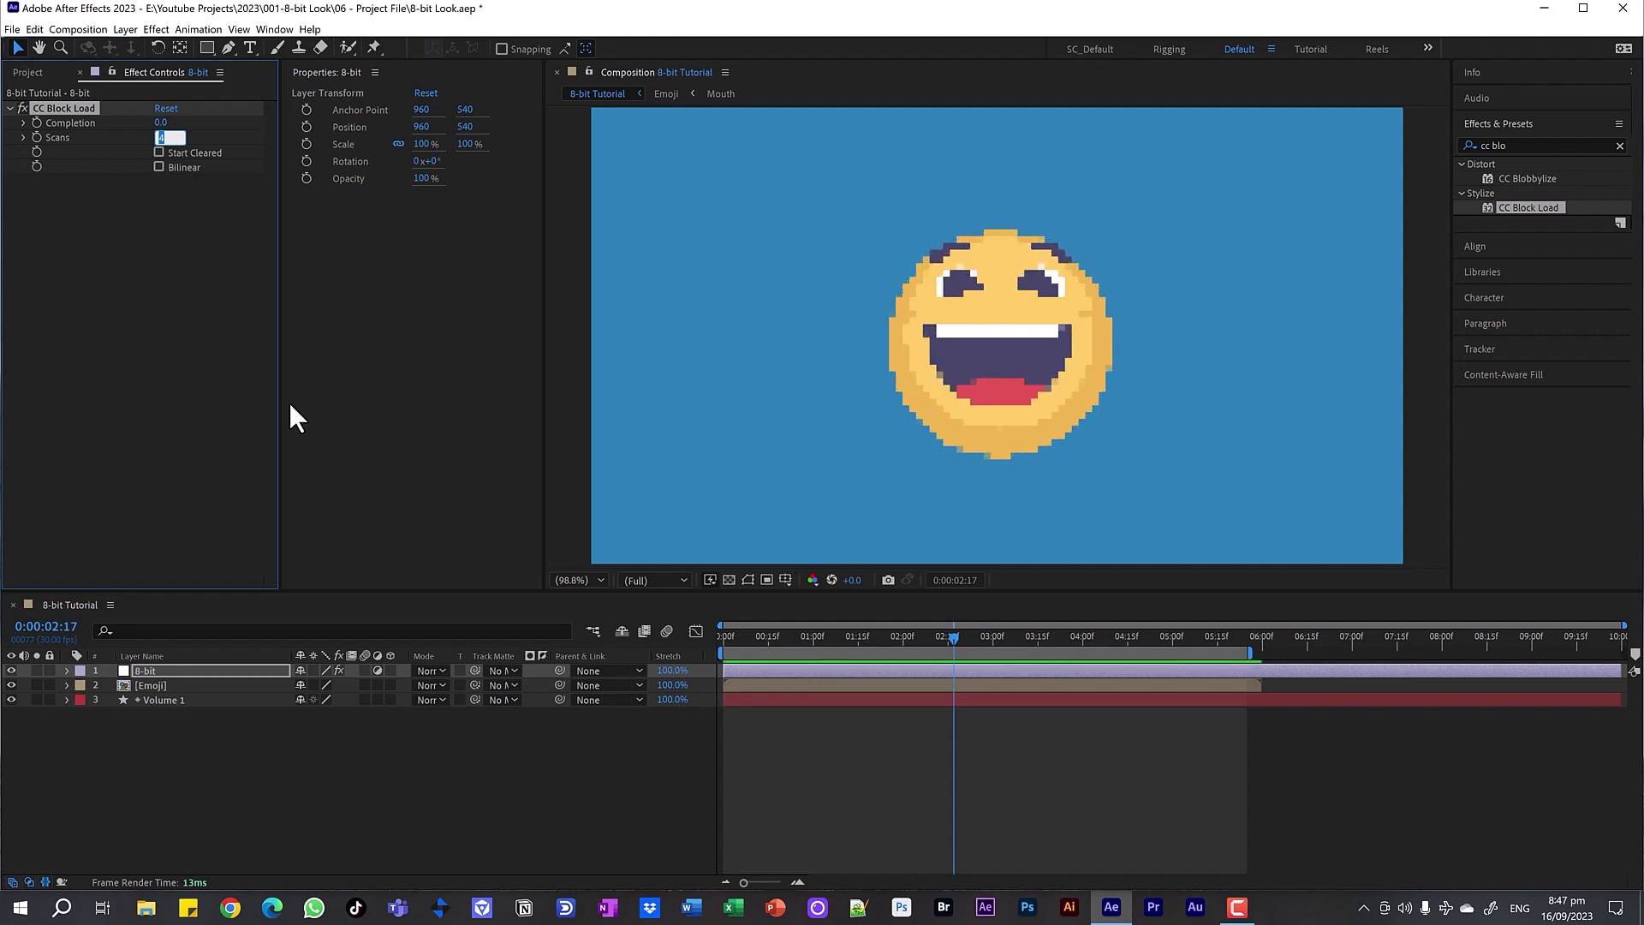
{"action": "key", "text": "Down"}
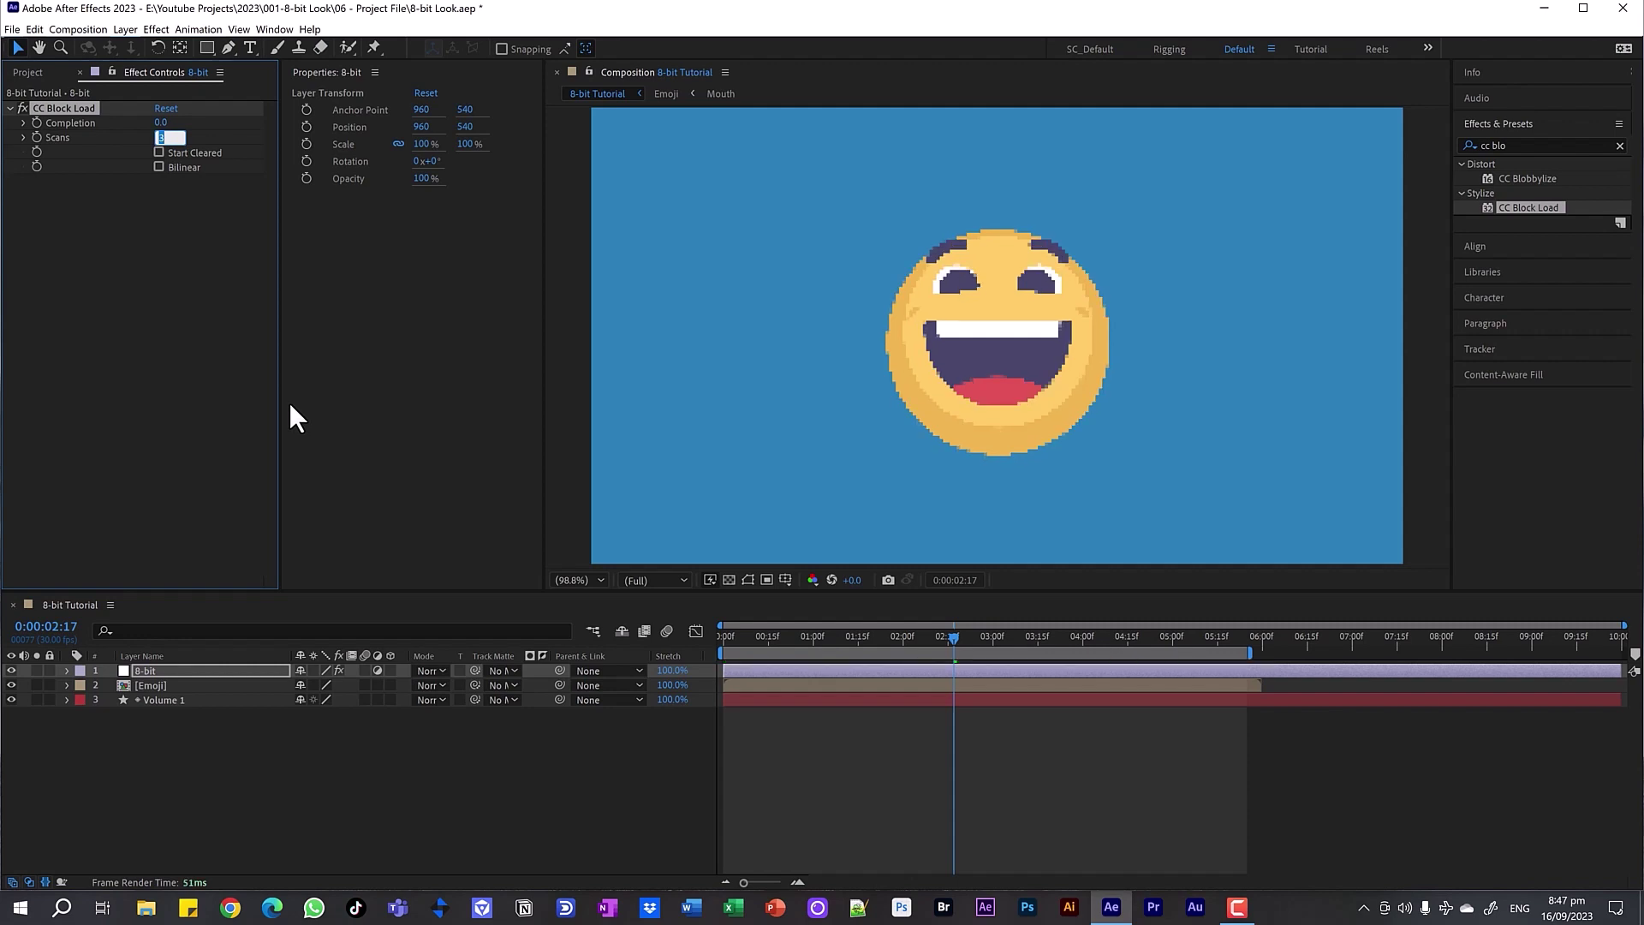
{"action": "left_click", "coordinate": [320, 774]}
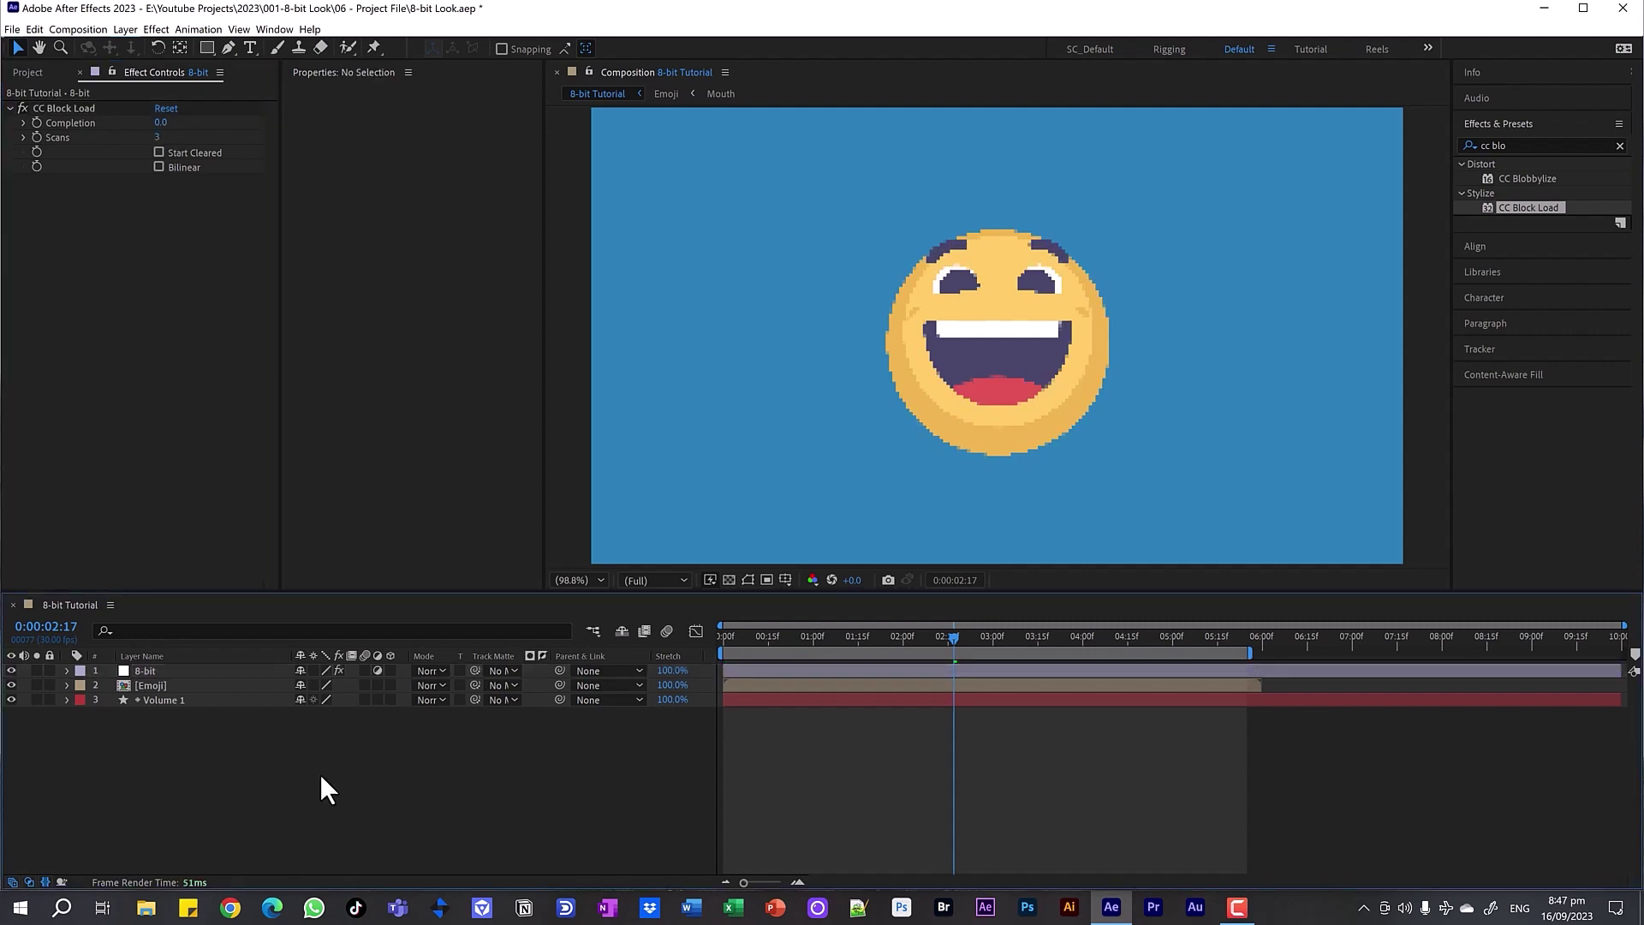
Step: Apply the Grid effect to the 8-bit layer and set its blending mode to Normal
{"action": "triple_click", "coordinate": [1432, 147]}
{"action": "type", "text": "grid"}
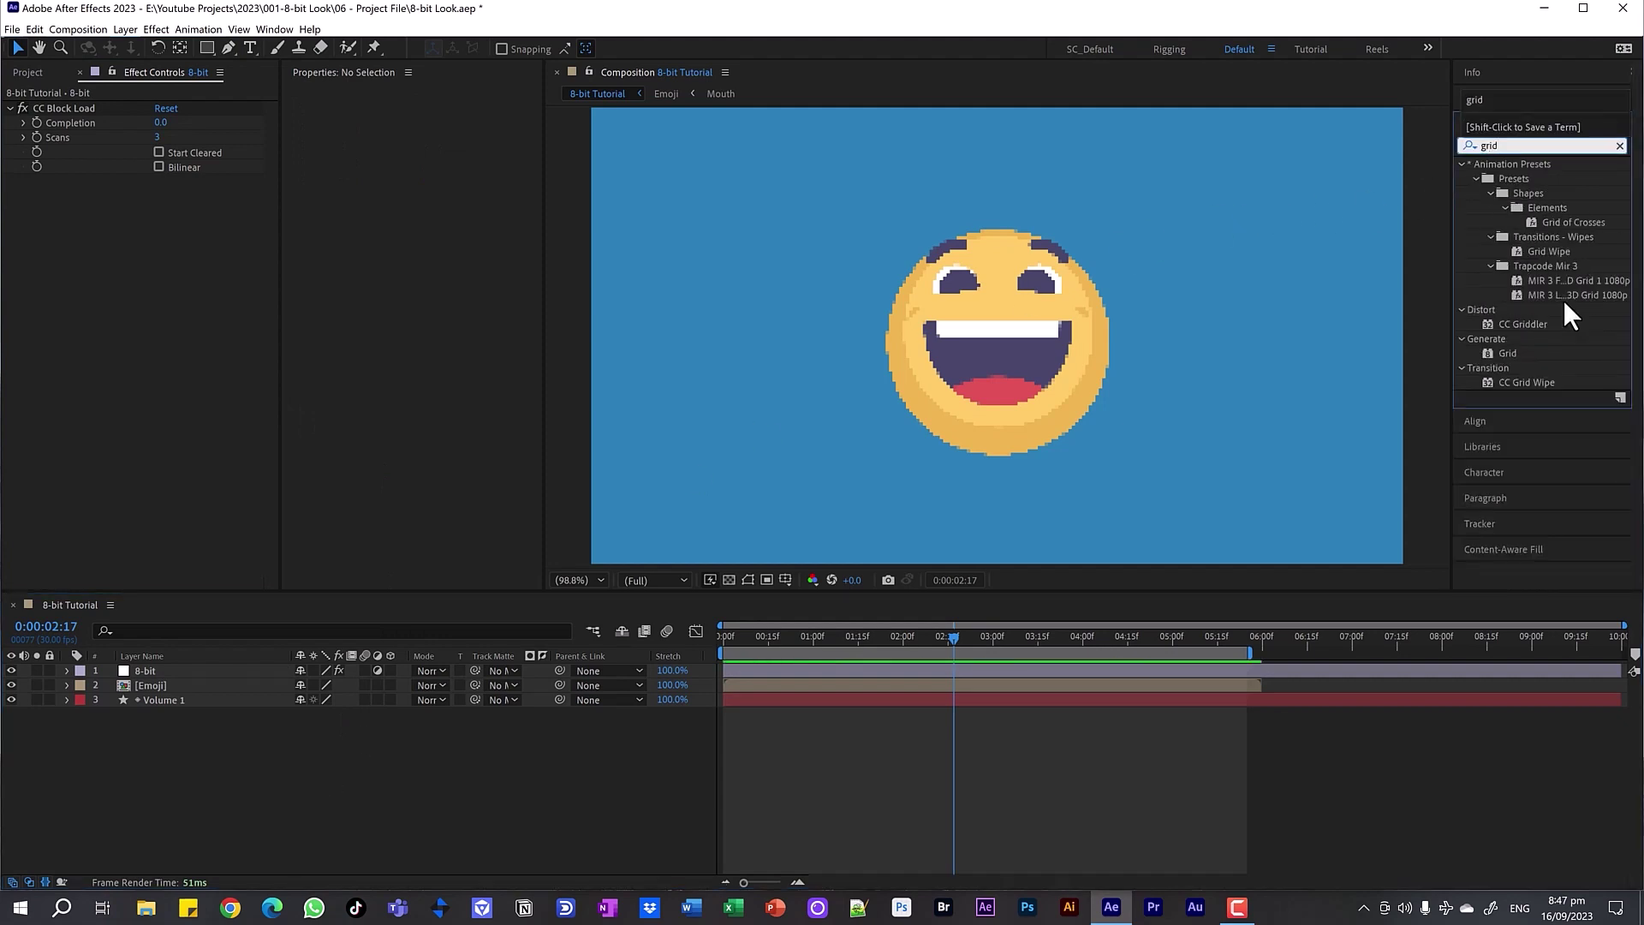
{"action": "left_click_drag", "start_coordinate": [1508, 353], "coordinate": [161, 665]}
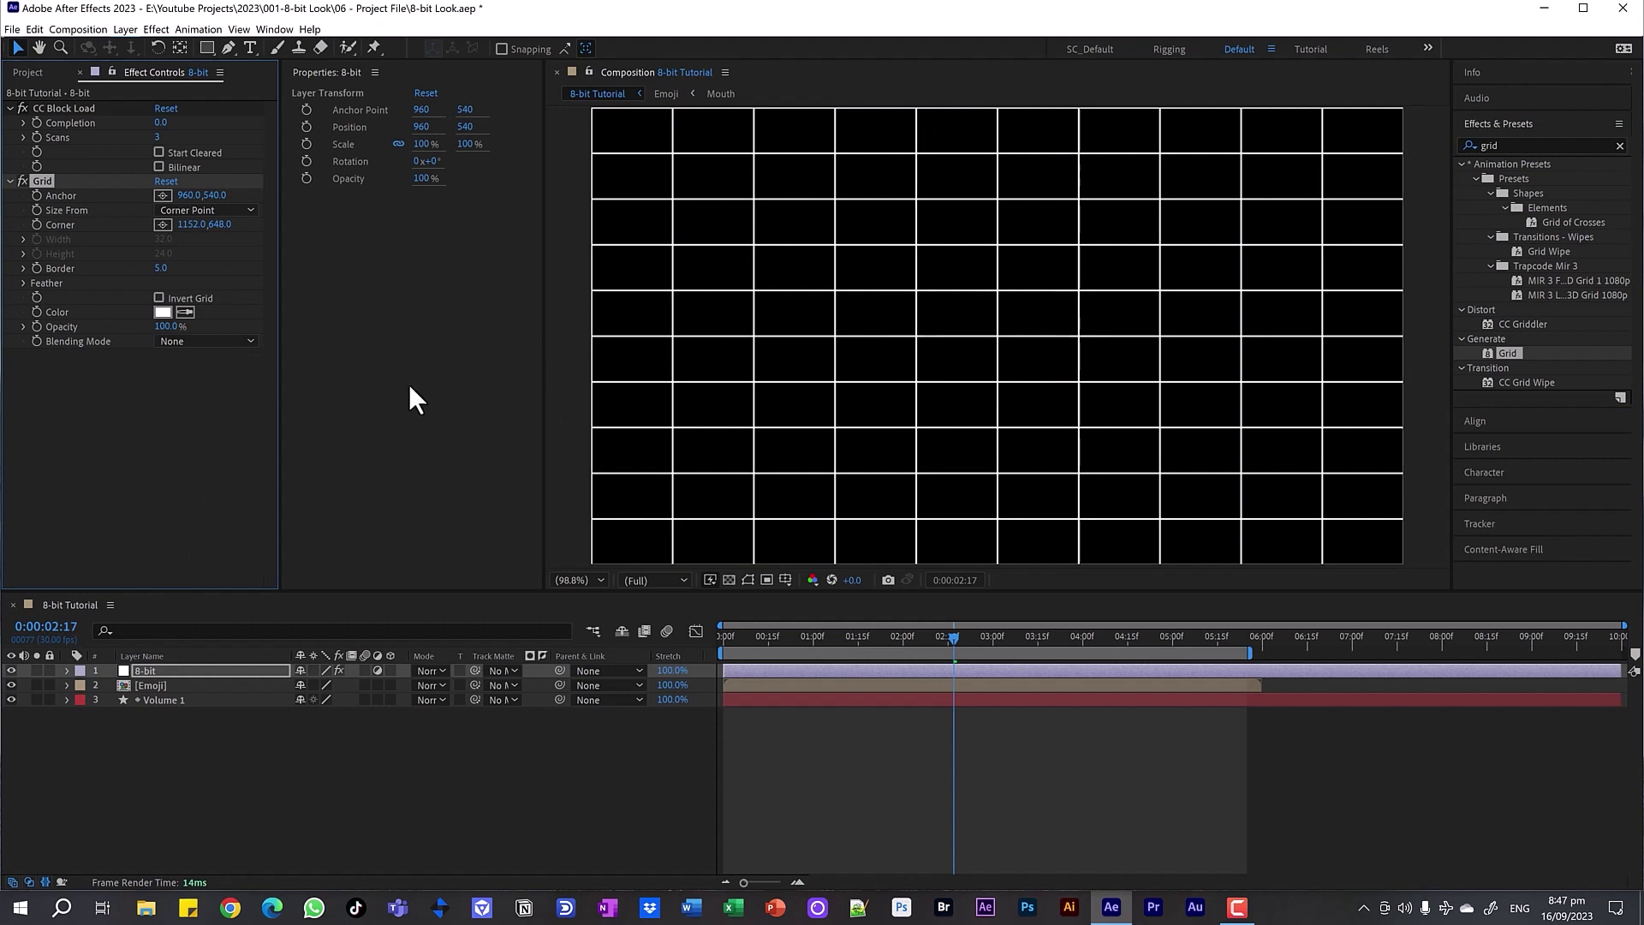
{"action": "left_click", "coordinate": [204, 341]}
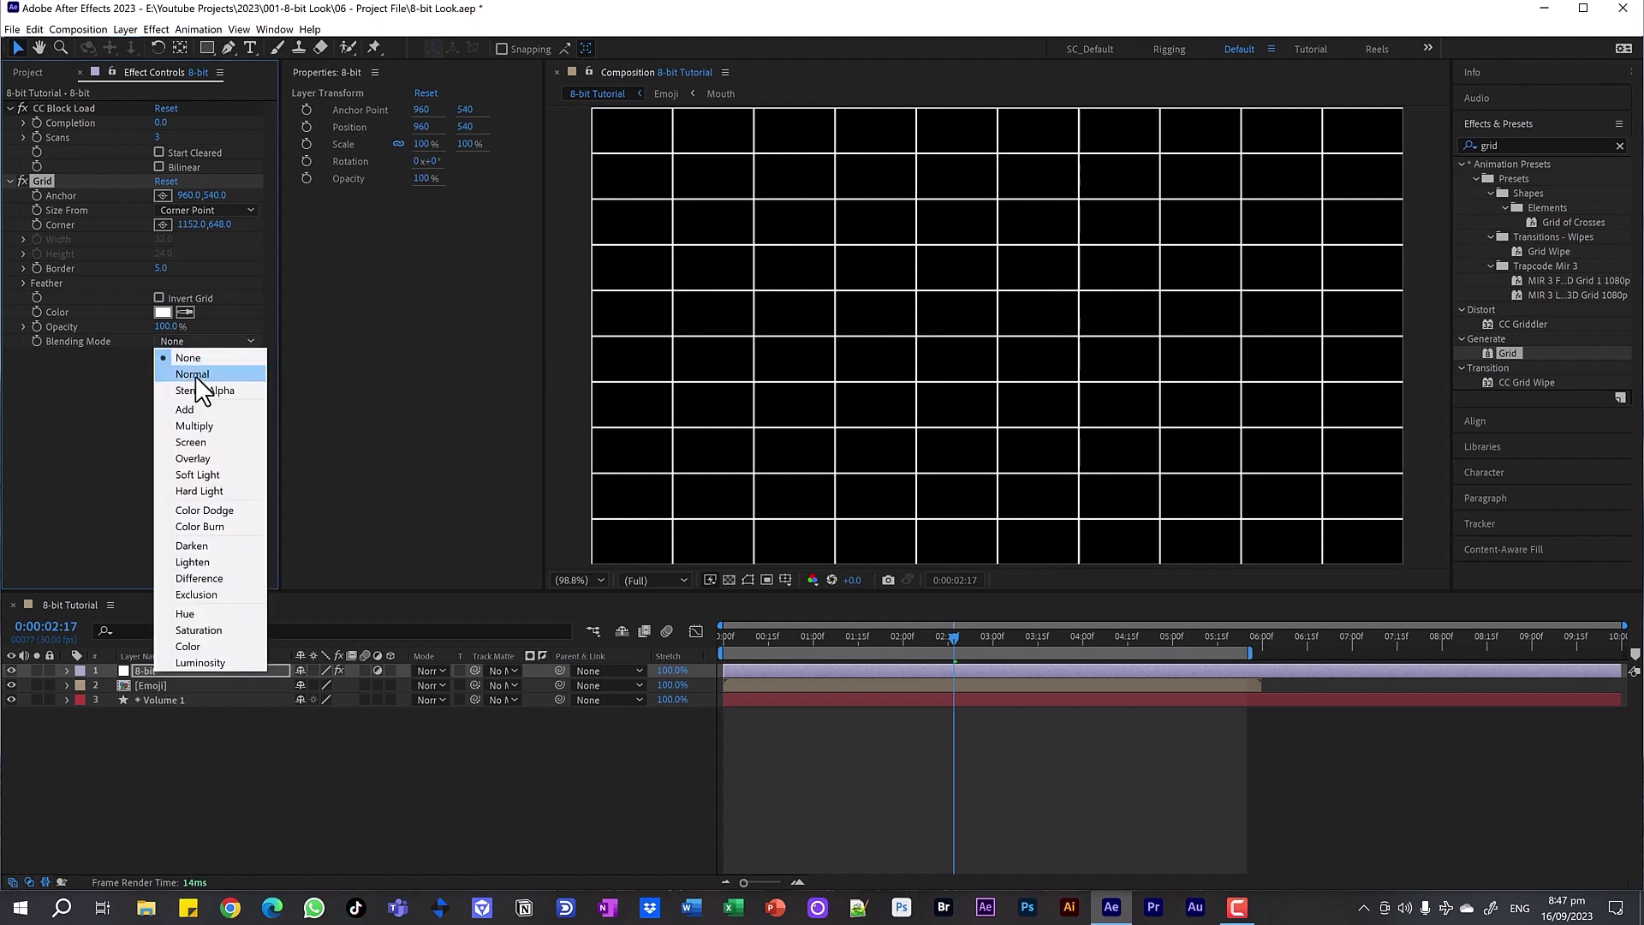
{"action": "left_click", "coordinate": [193, 374]}
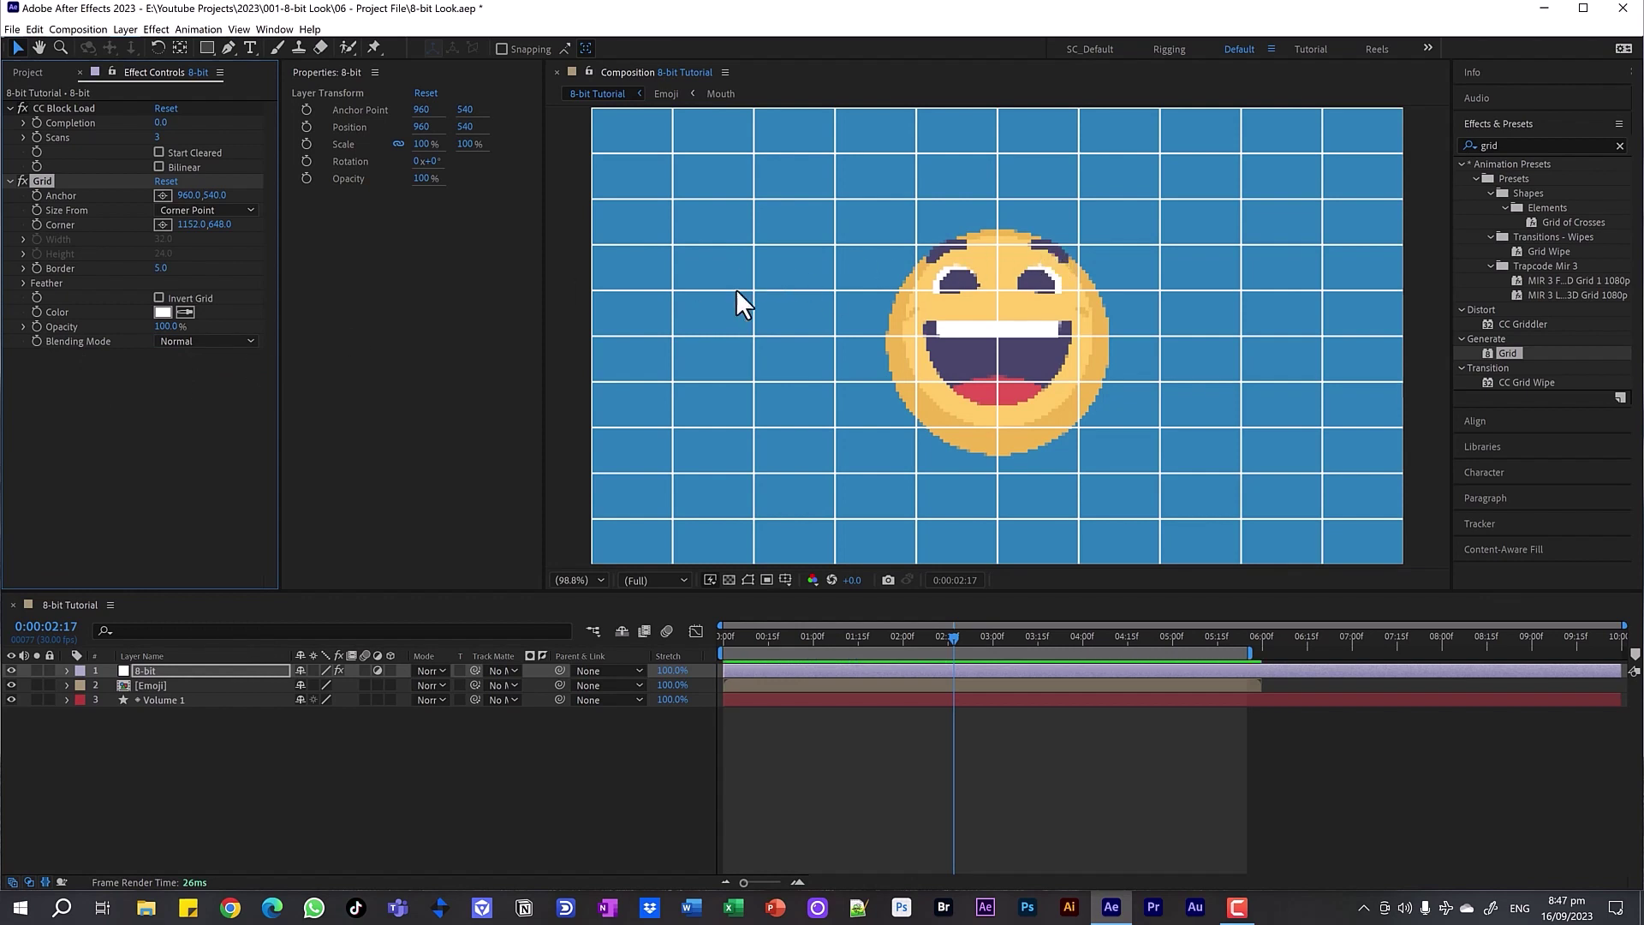
Step: Thin the lines of the Grid effect, trying a Border of 1 and settling on 2
{"action": "left_click", "coordinate": [163, 270]}
{"action": "scroll", "coordinate": [1000, 250], "scroll_direction": "up", "scroll_amount": 2}
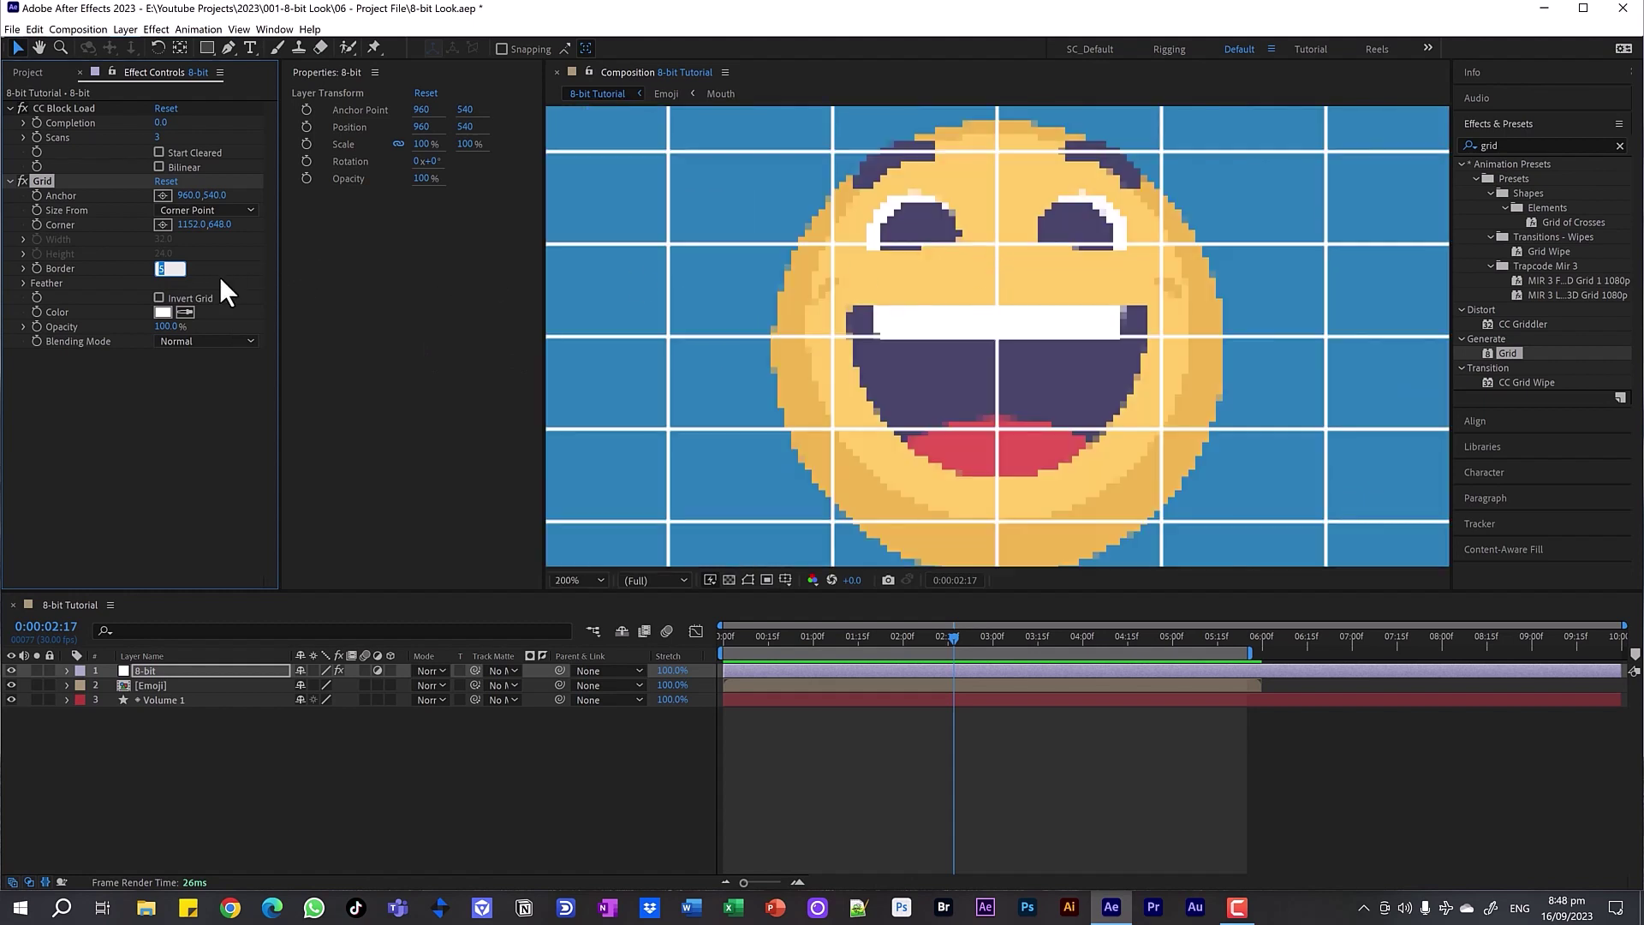
{"action": "type", "text": "1"}
{"action": "key", "text": "Return"}
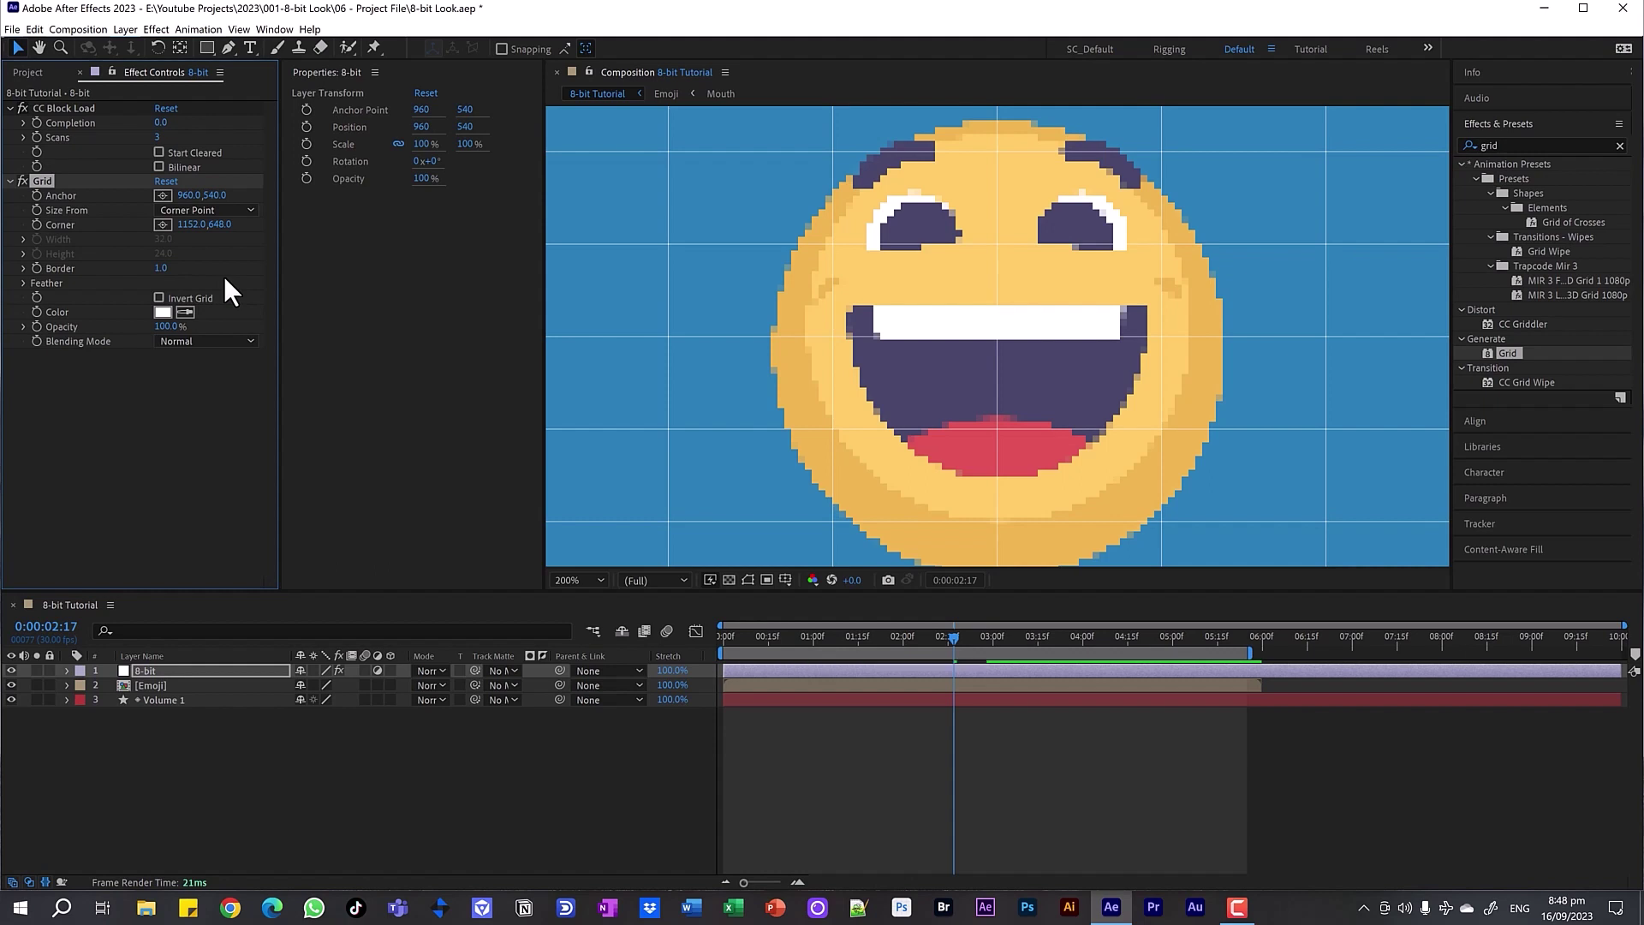
{"action": "scroll", "coordinate": [688, 264], "scroll_direction": "up", "scroll_amount": 2}
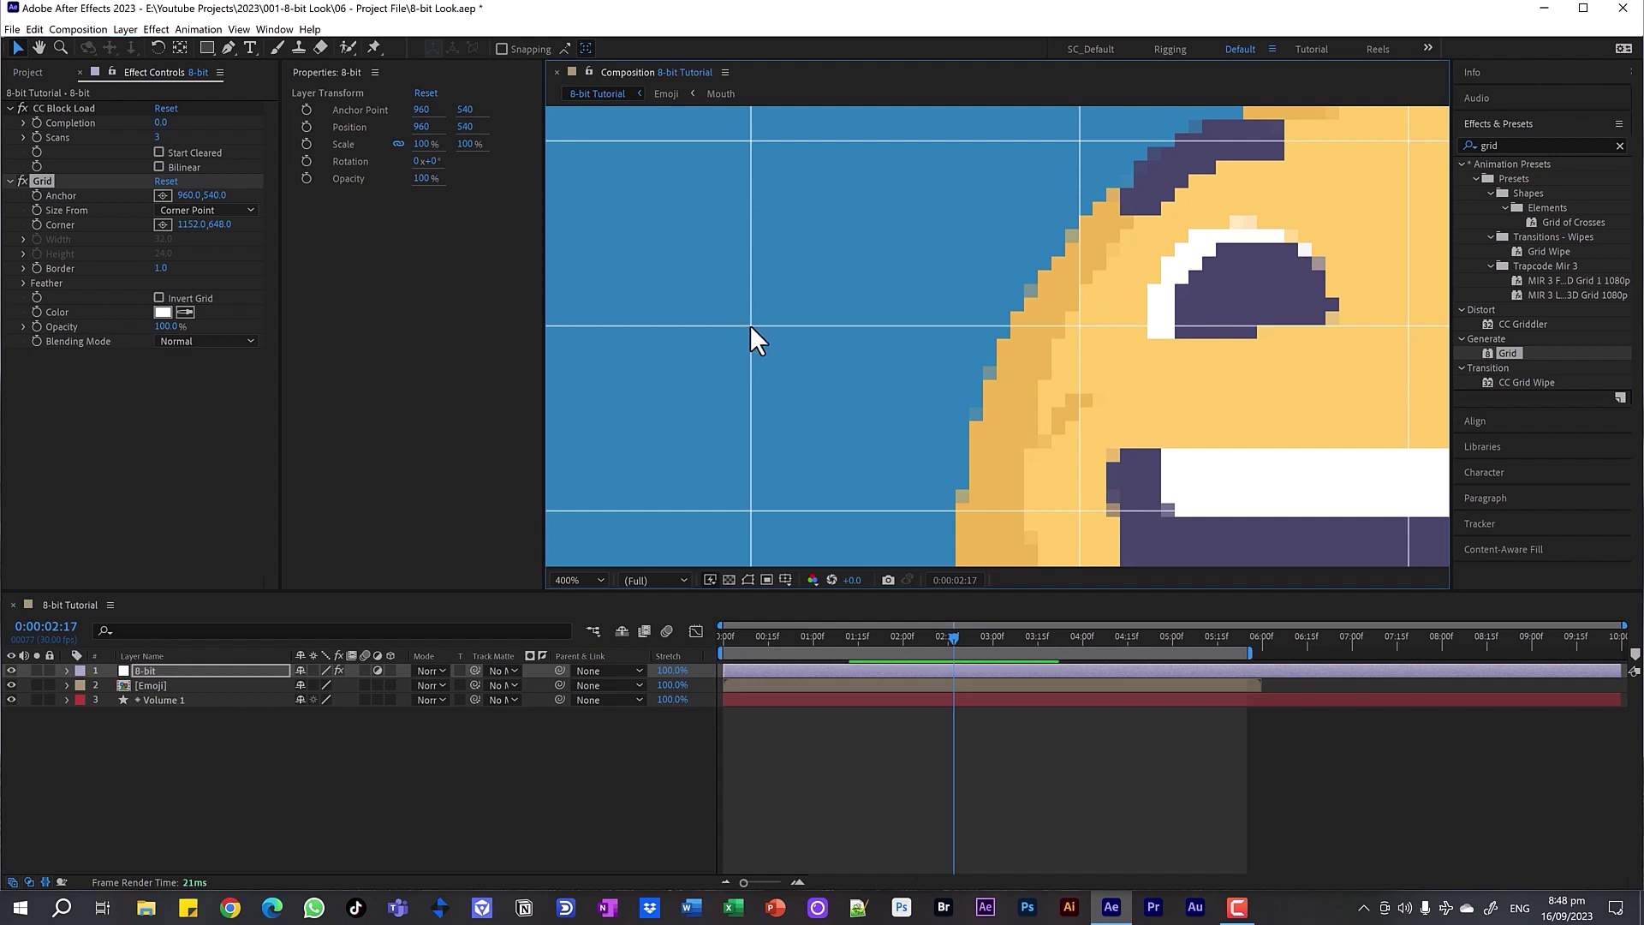
{"action": "left_click_drag", "start_coordinate": [169, 279], "coordinate": [300, 347]}
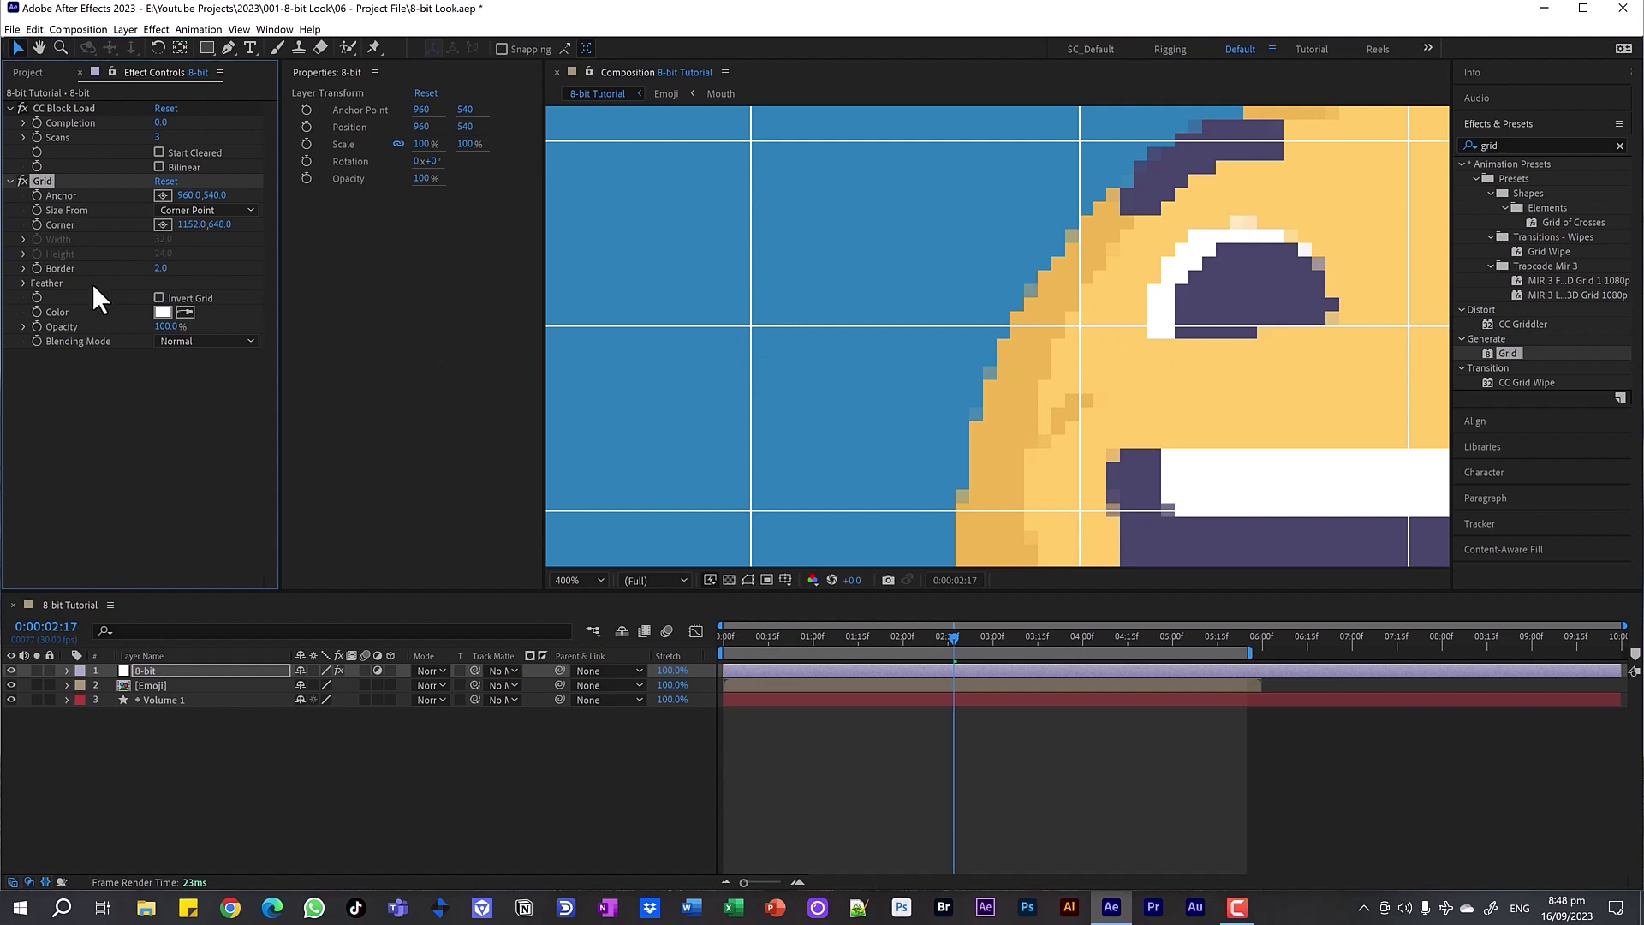
Step: Set the Grid effect's Anchor to 0, 0
{"action": "scroll", "coordinate": [859, 249], "scroll_direction": "down", "scroll_amount": 4}
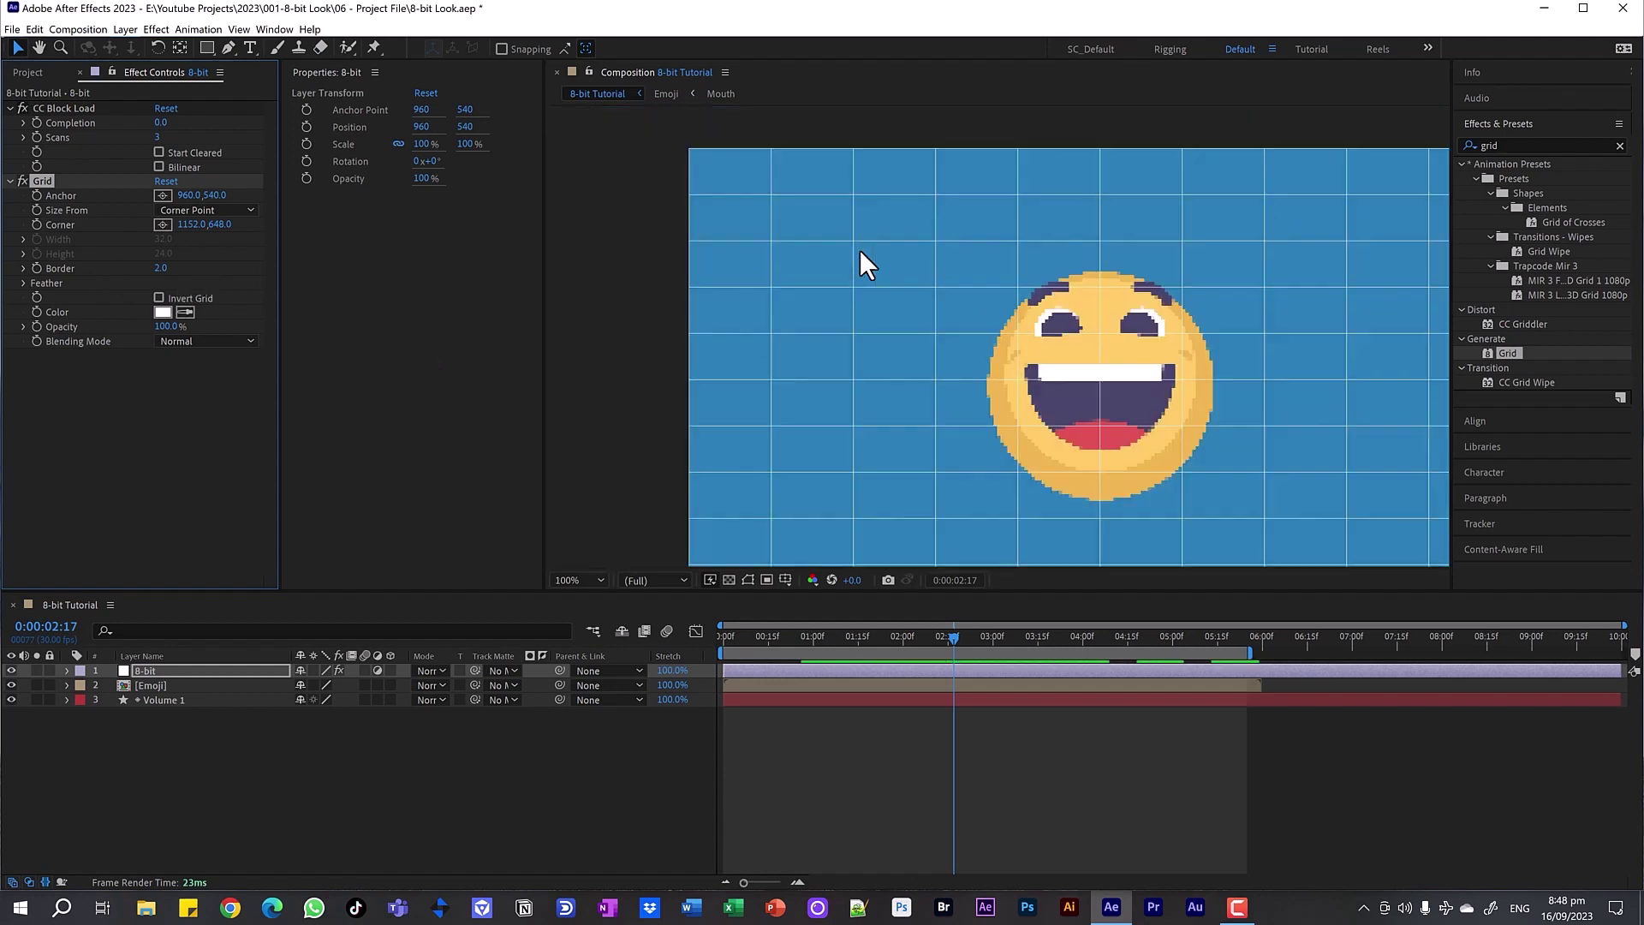
{"action": "left_click", "coordinate": [188, 196]}
{"action": "type", "text": "0"}
{"action": "key", "text": "Tab"}
{"action": "type", "text": "0"}
{"action": "key", "text": "Return"}
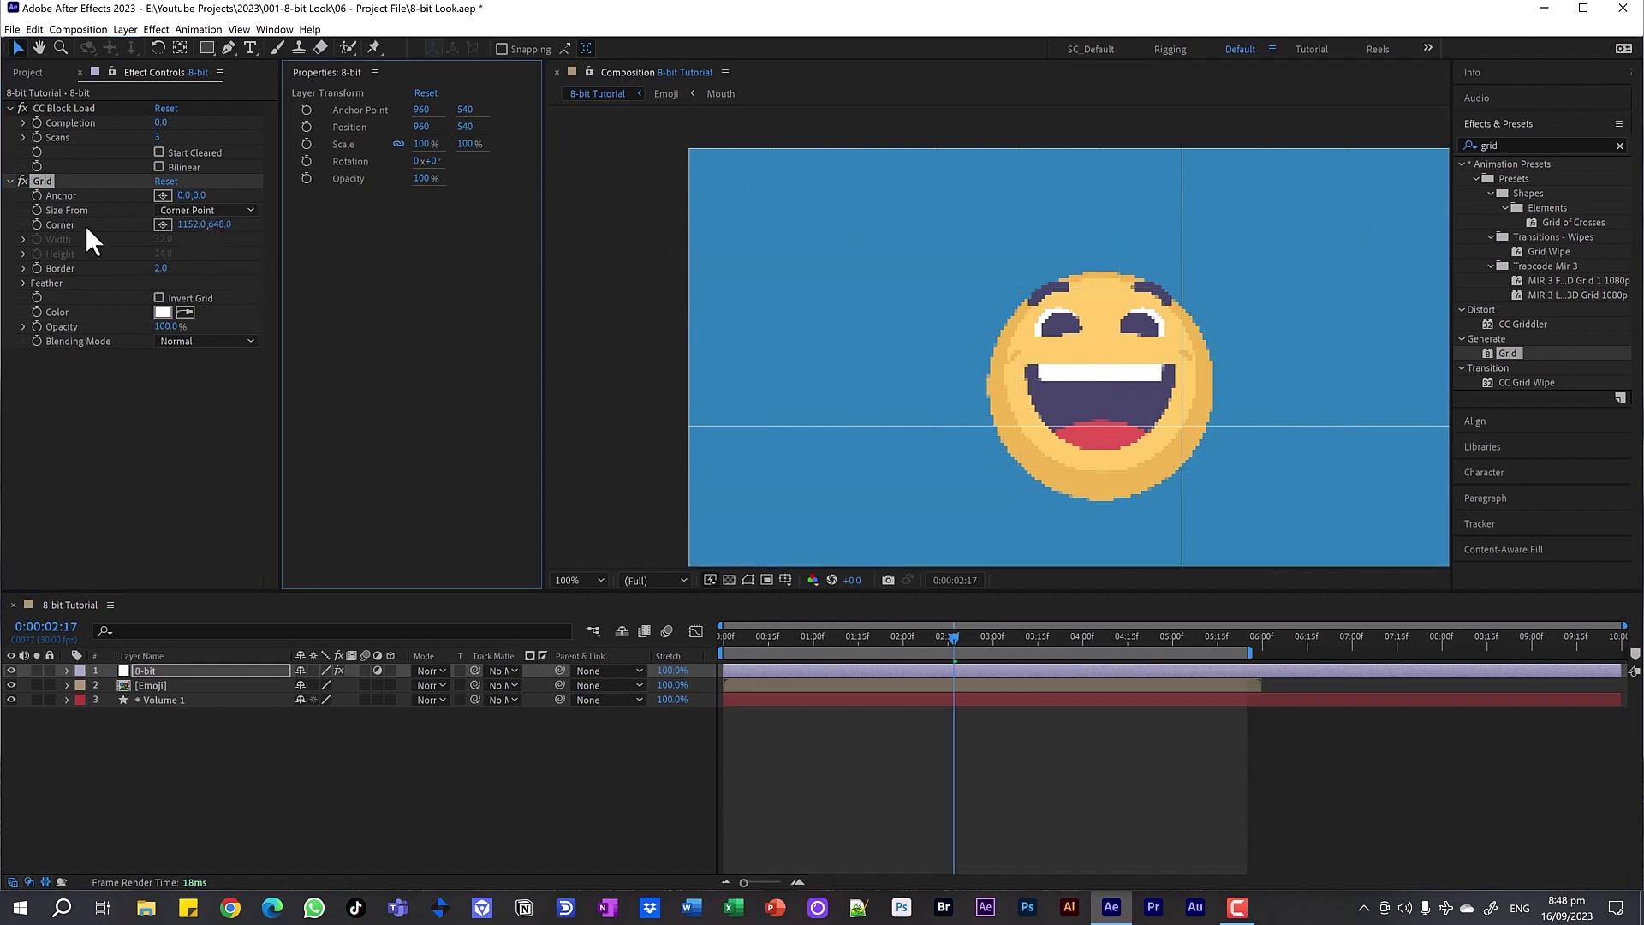
Step: Set the Grid effect's Corner to 8, 8 so the cells match the pixel blocks
{"action": "left_click", "coordinate": [190, 224]}
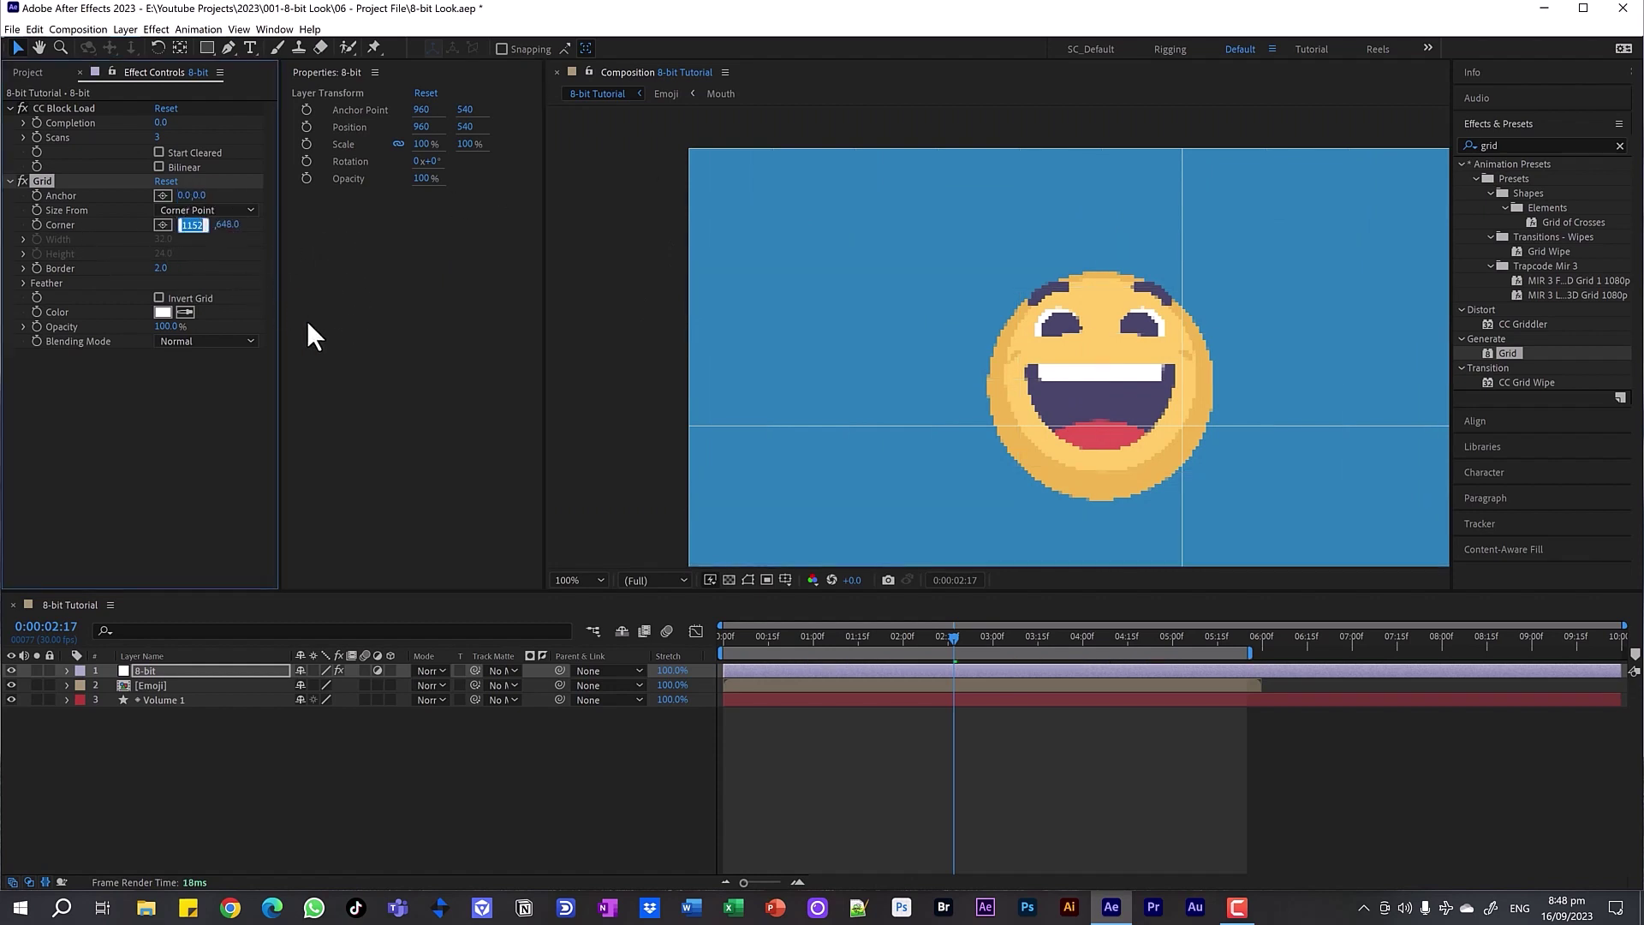
{"action": "type", "text": "8"}
{"action": "key", "text": "Tab"}
{"action": "type", "text": "8"}
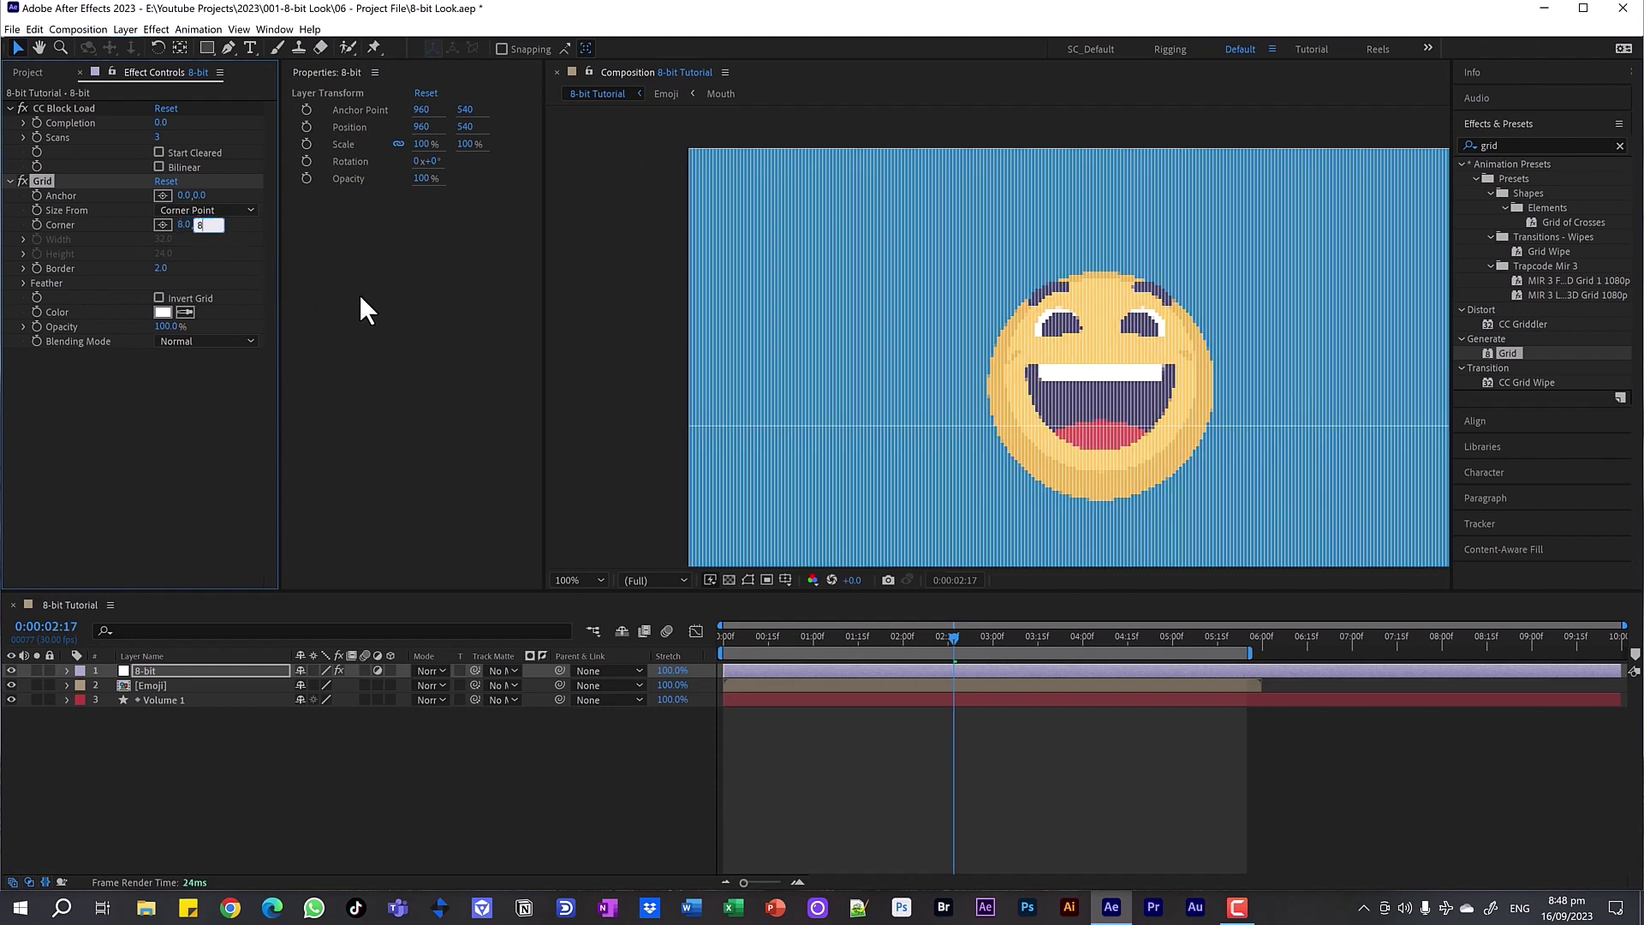
{"action": "left_click", "coordinate": [589, 305]}
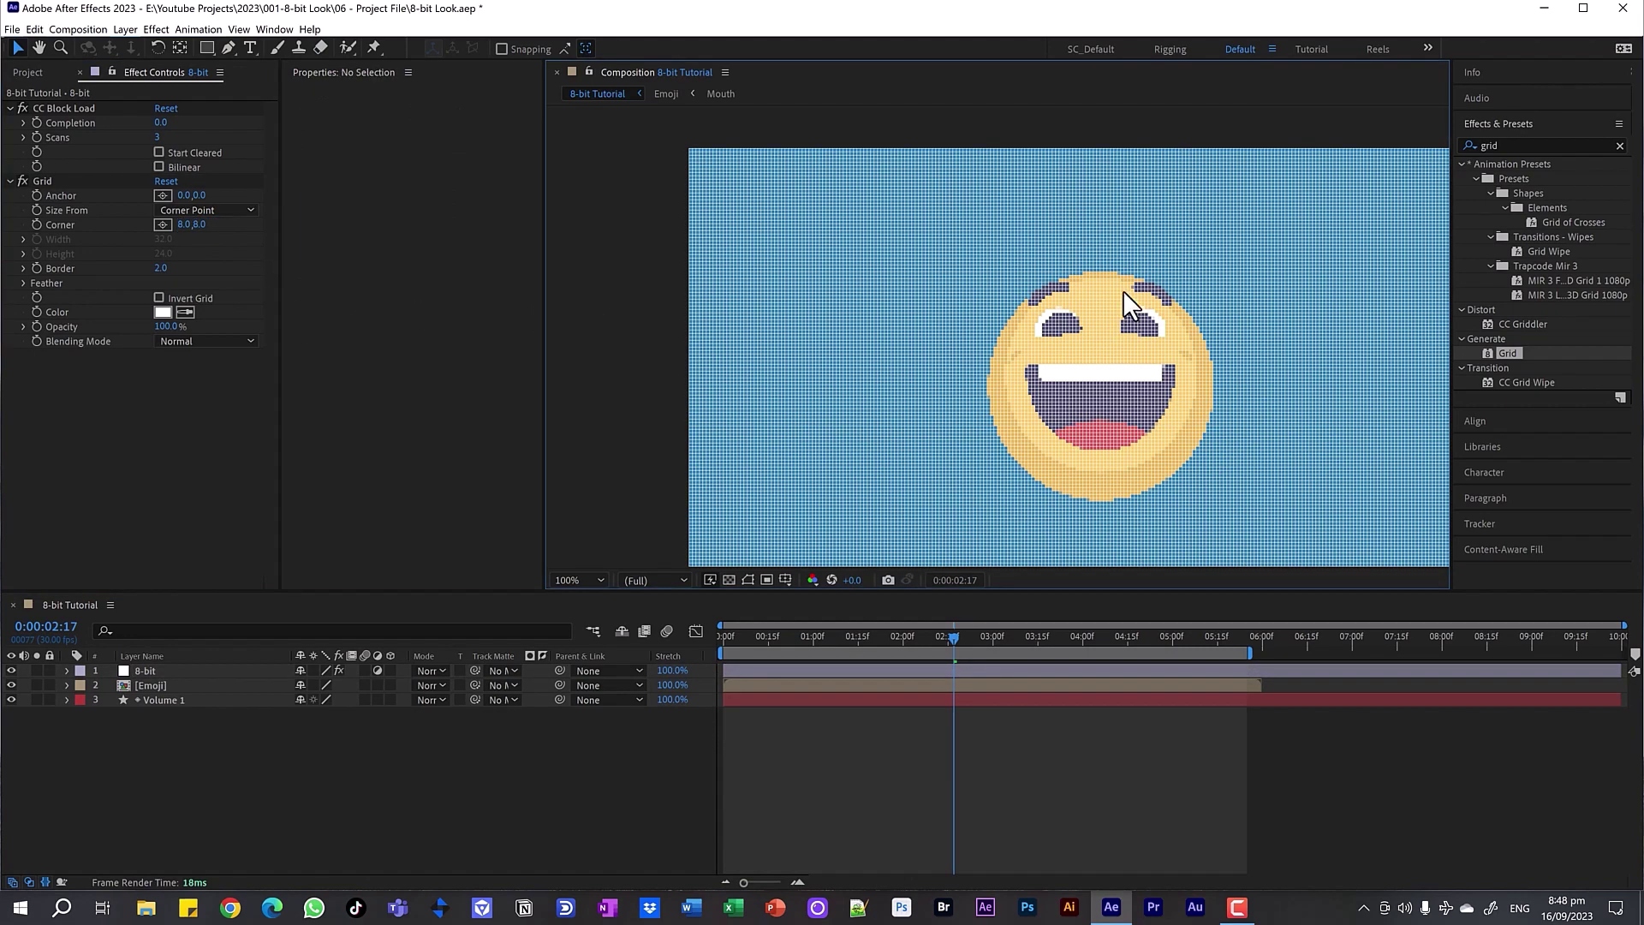
Step: Set the opacity of the Grid effect to 20%
{"action": "key", "text": "period"}
{"action": "key", "text": "period"}
{"action": "key", "text": "period"}
{"action": "key", "text": "period"}
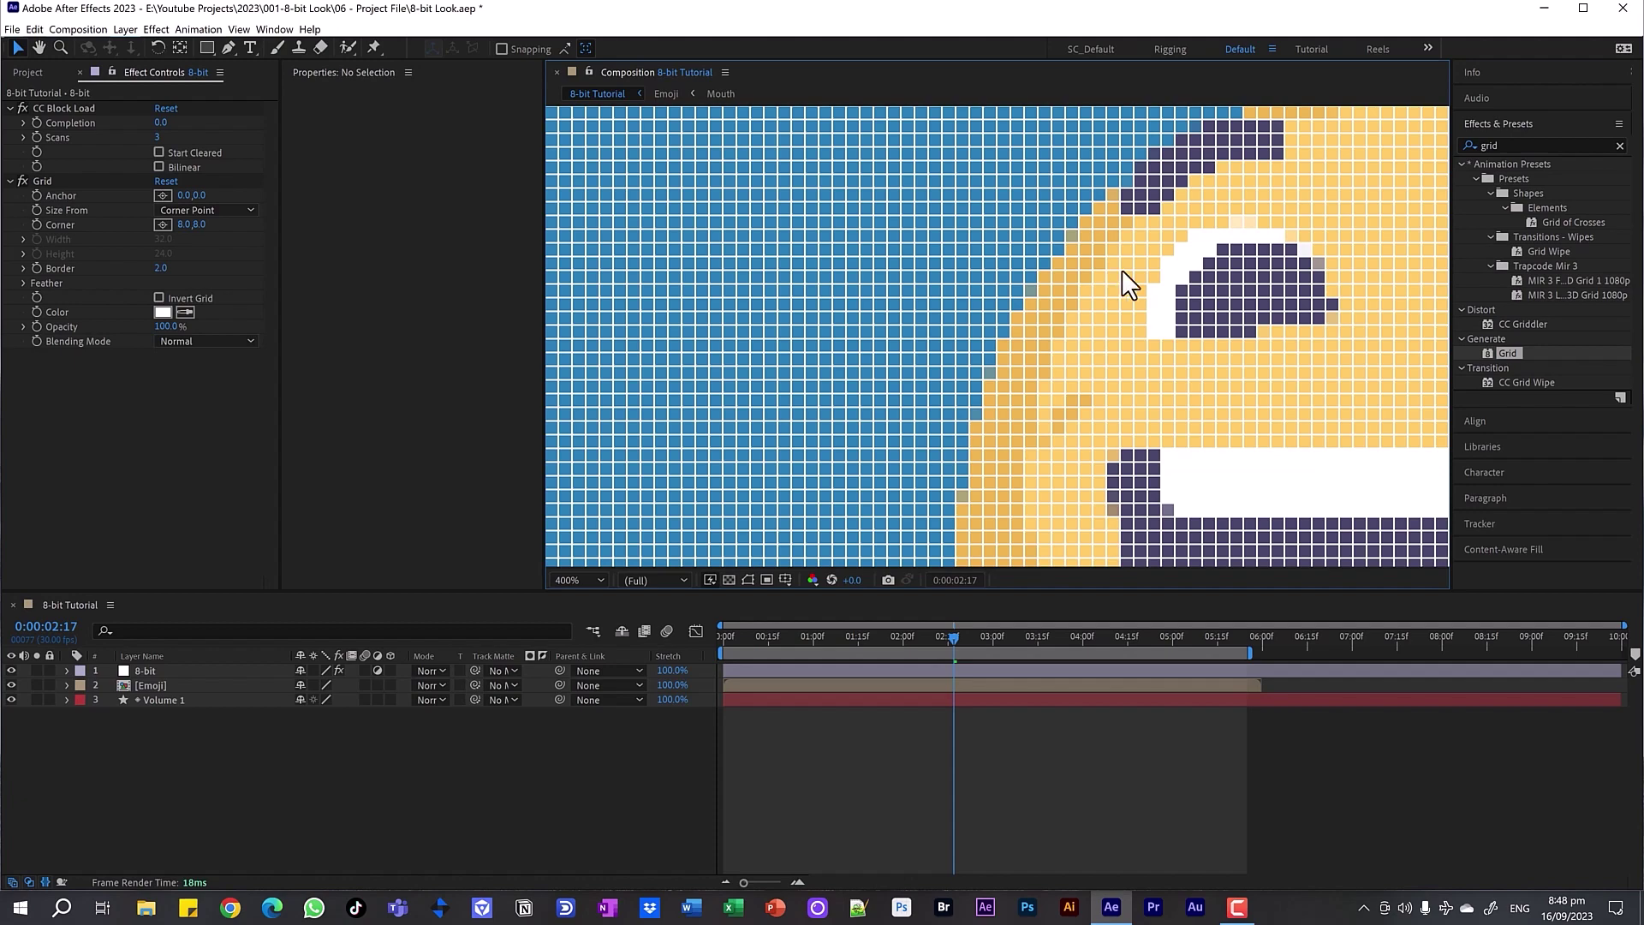
{"action": "left_click_drag", "start_coordinate": [1292, 154], "coordinate": [800, 377]}
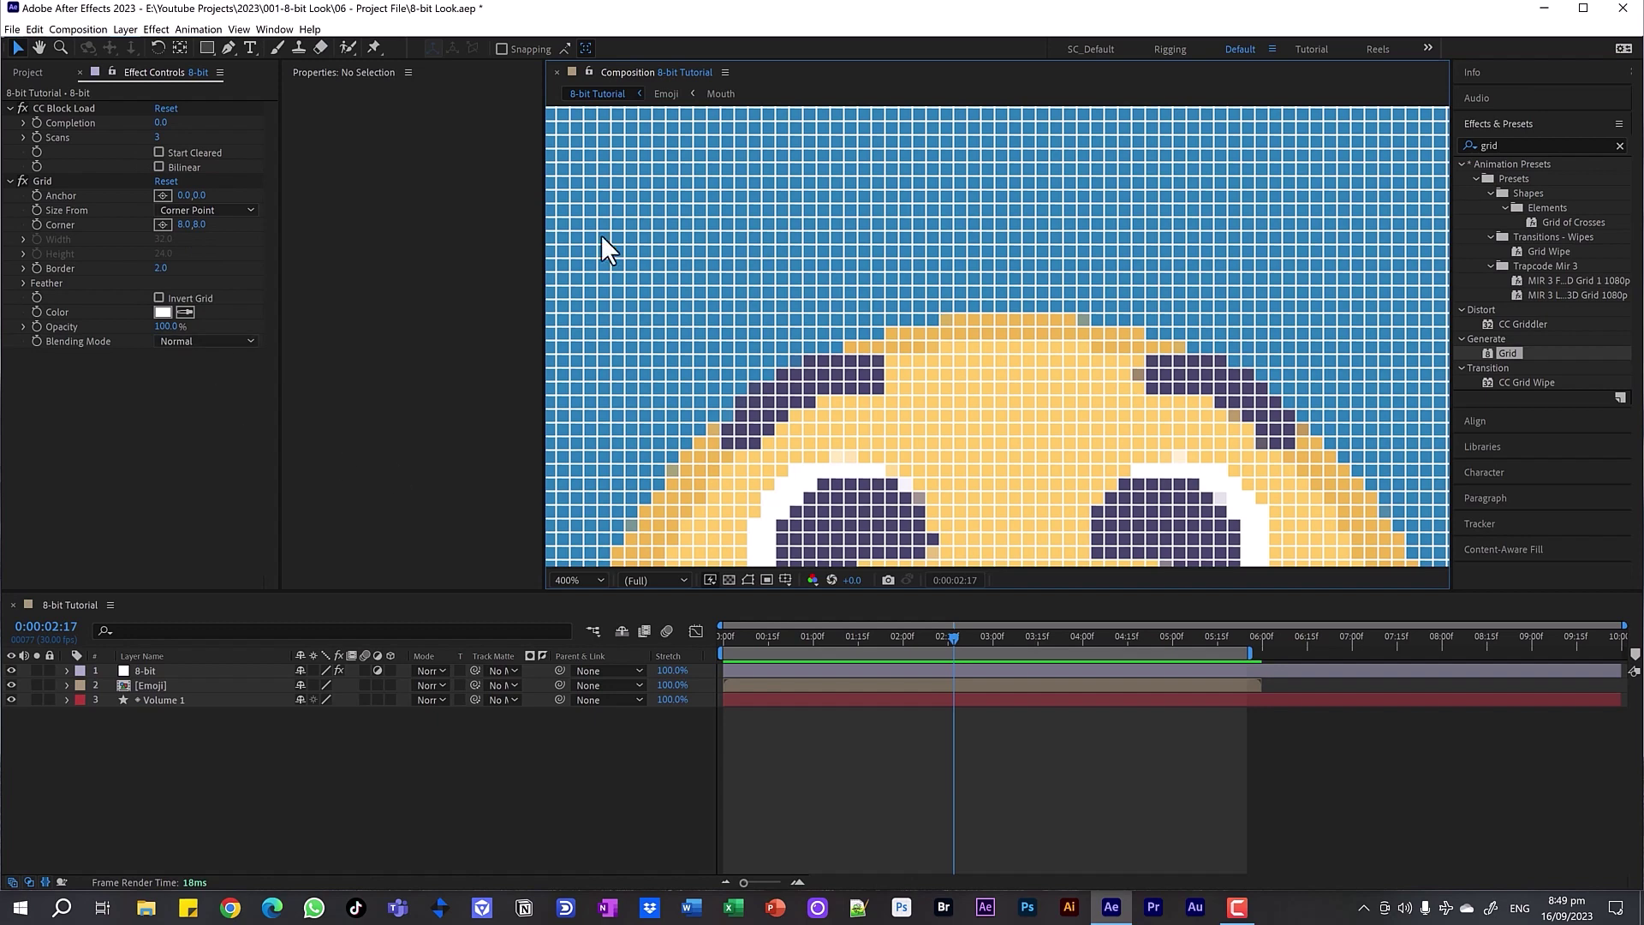
{"action": "left_click", "coordinate": [168, 326]}
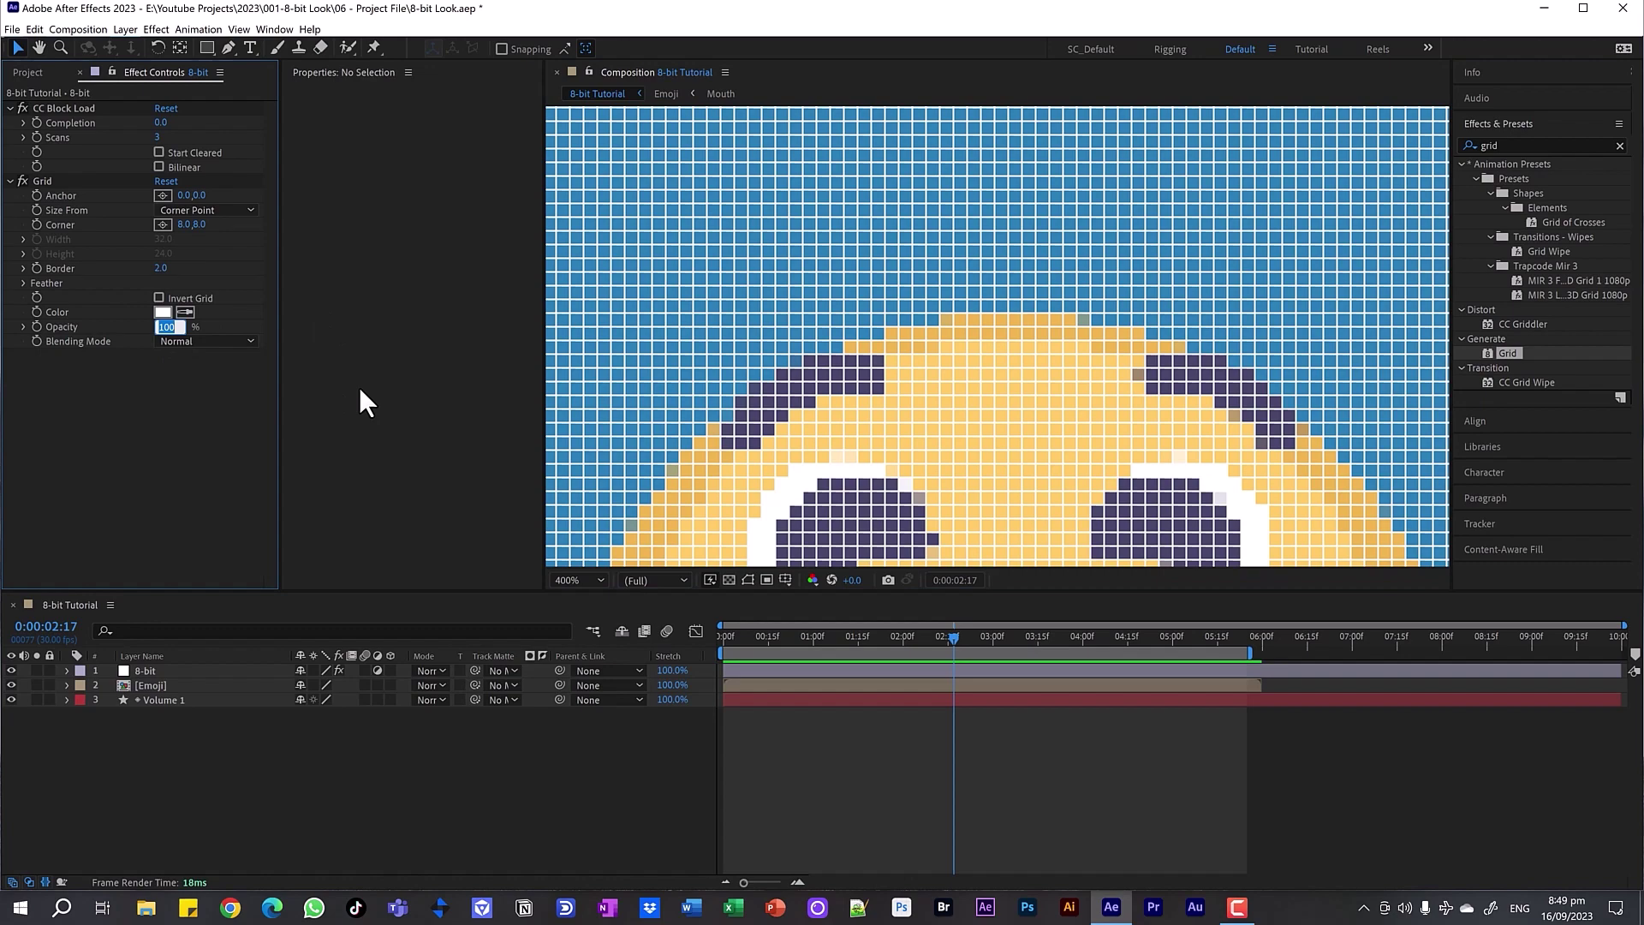
{"action": "type", "text": "20"}
{"action": "key", "text": "Return"}
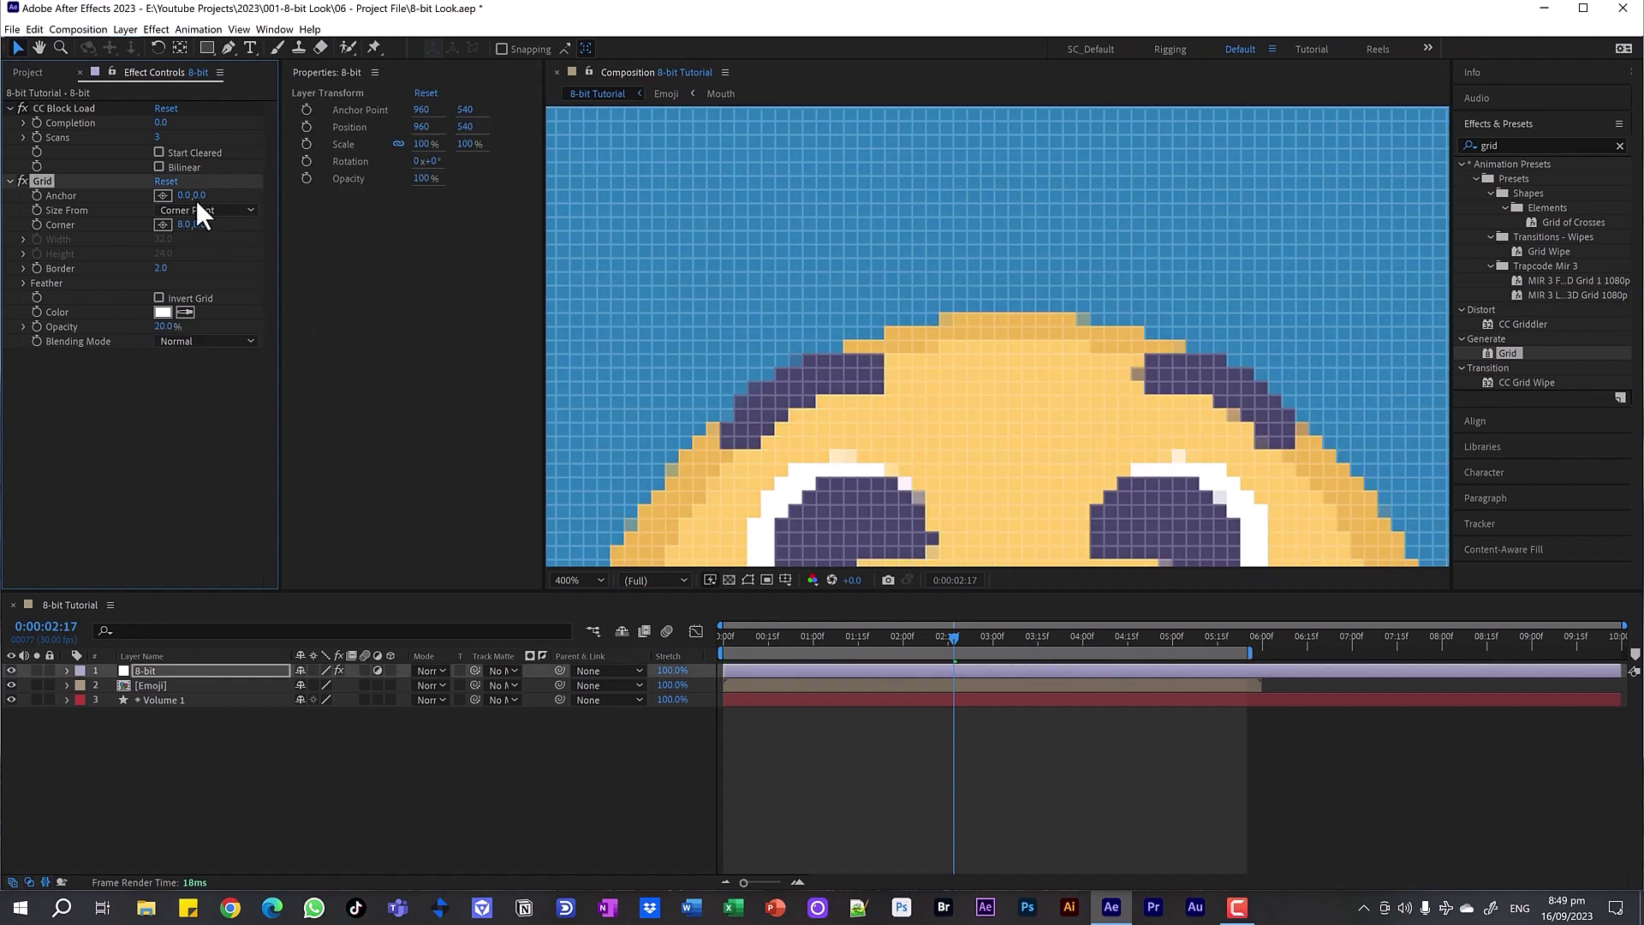
Step: Change the grid line color to dark gray 303030
{"action": "left_click", "coordinate": [161, 312]}
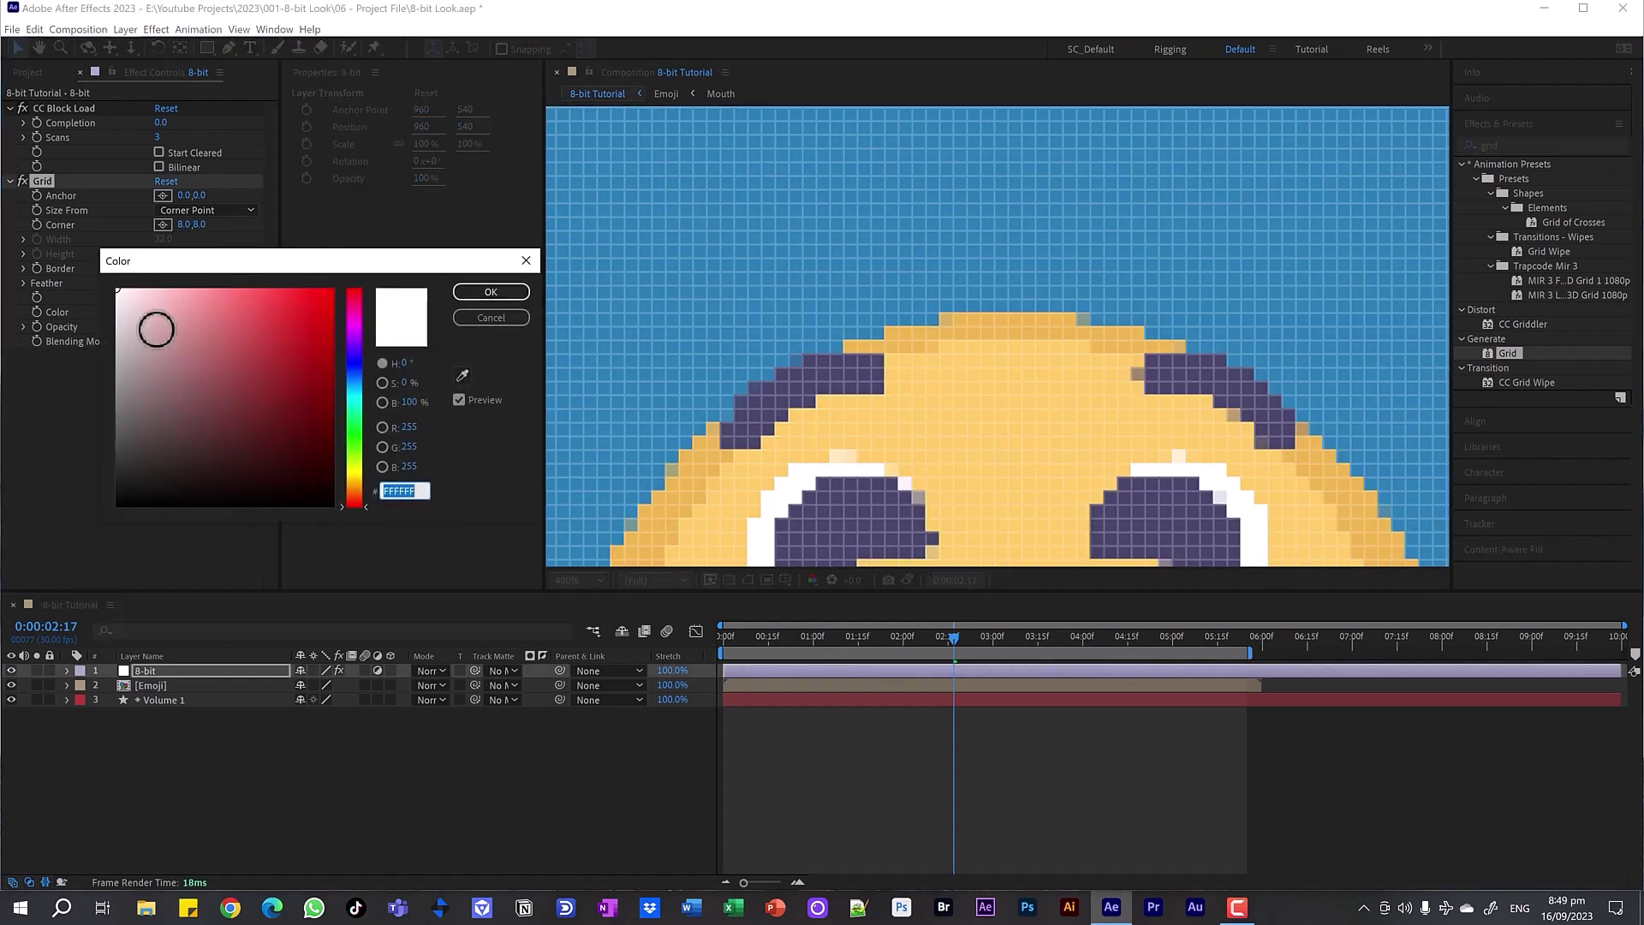
{"action": "left_click", "coordinate": [119, 444]}
{"action": "mouse_move", "coordinate": [107, 445]}
{"action": "left_mouse_down"}
{"action": "mouse_move", "coordinate": [72, 485]}
{"action": "mouse_move", "coordinate": [53, 465]}
{"action": "left_mouse_up"}
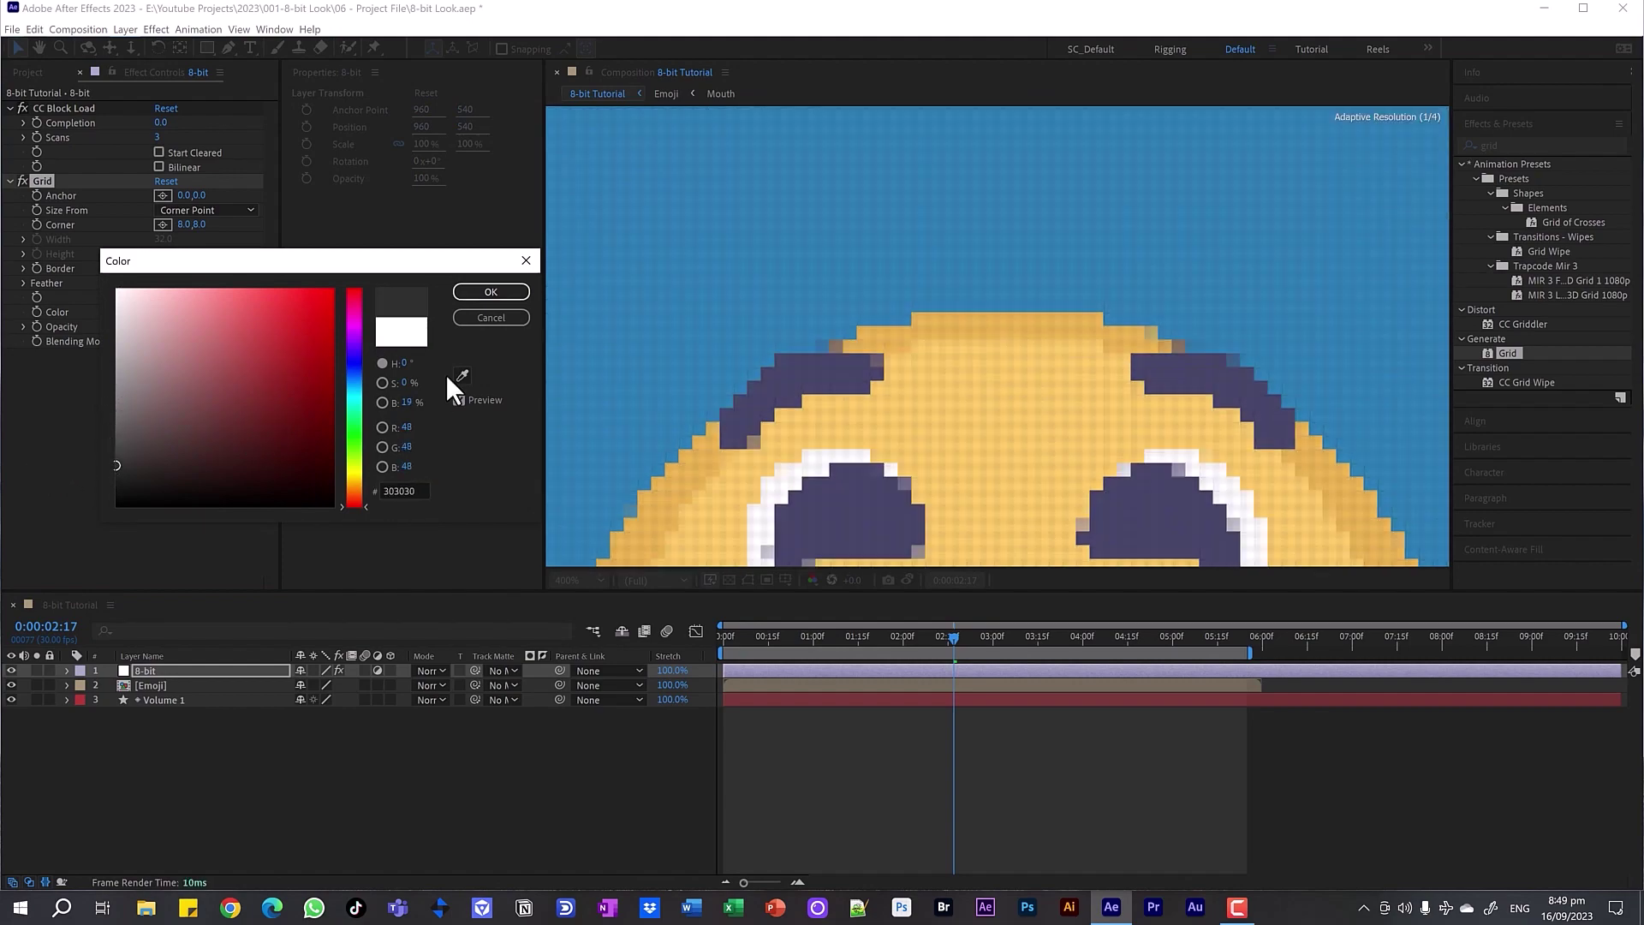
{"action": "left_click", "coordinate": [491, 292]}
Step: Preview the emoji animation with the dark grid from the first frame, with the whole composition in view
{"action": "key", "text": "shift+slash"}
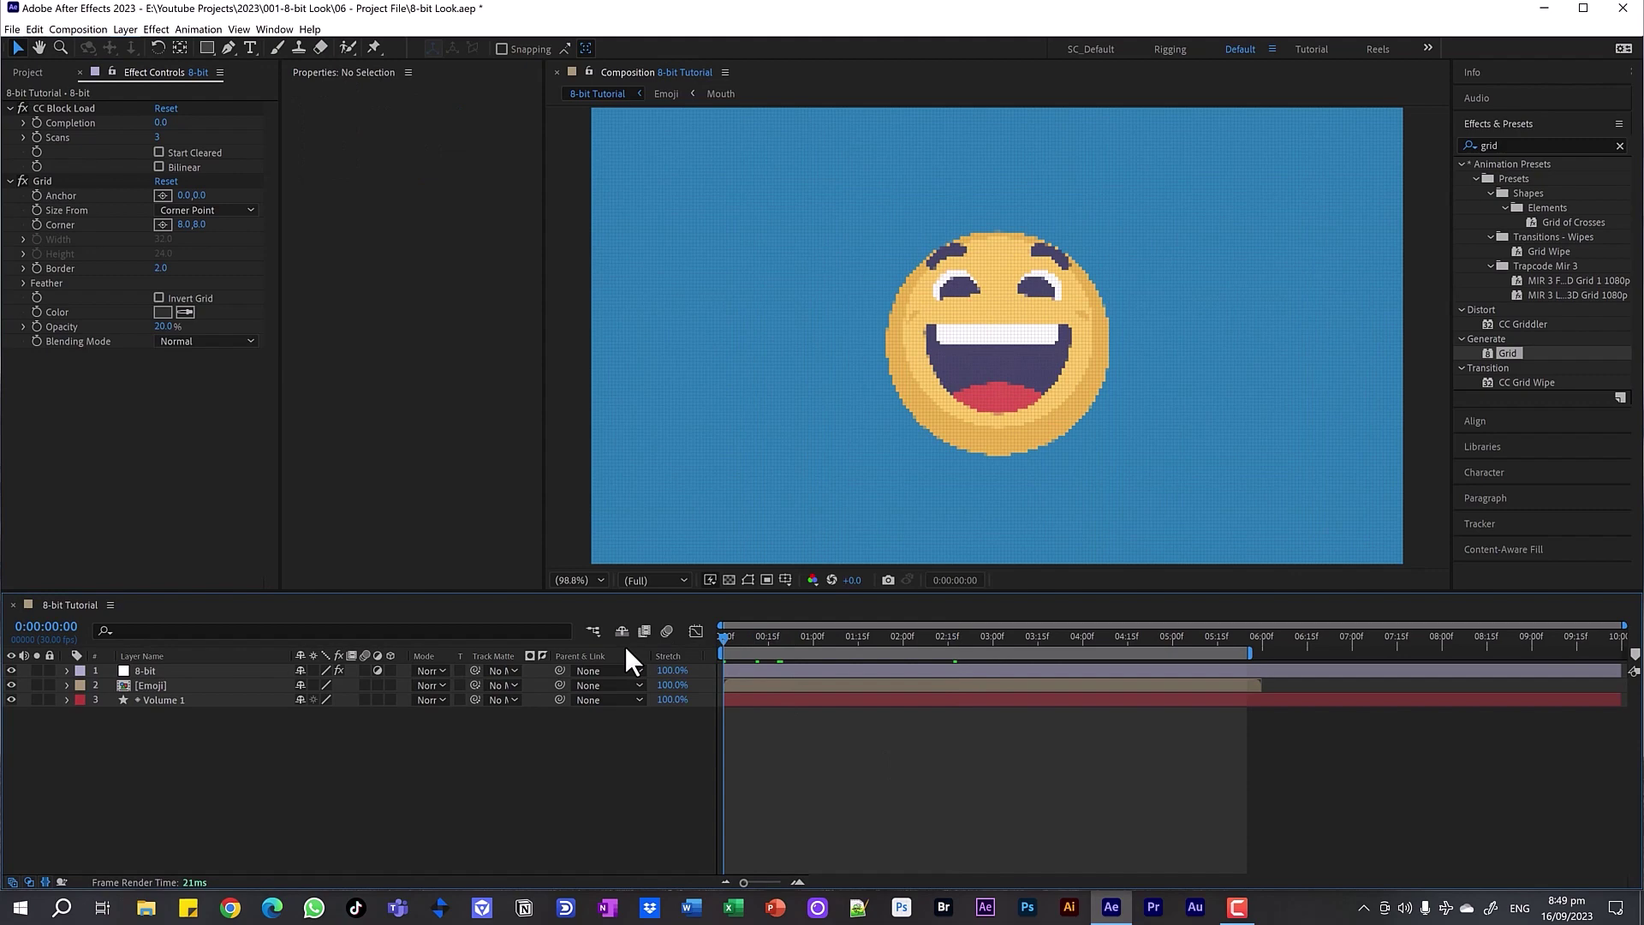
{"action": "key", "text": "space"}
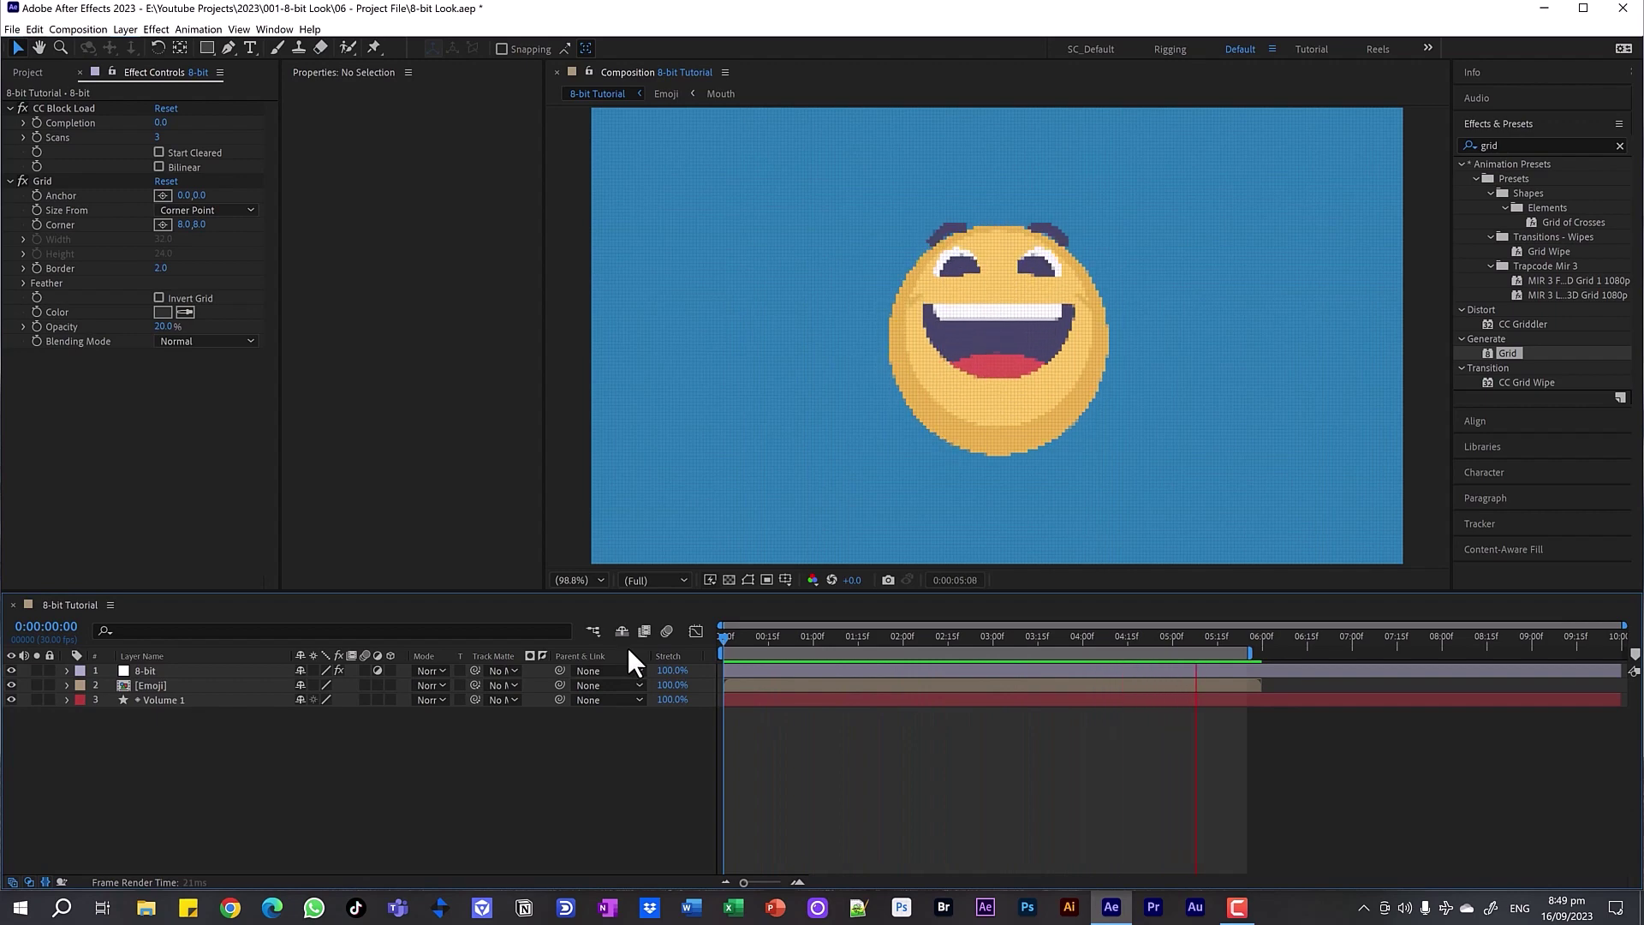
{"action": "key", "text": "space"}
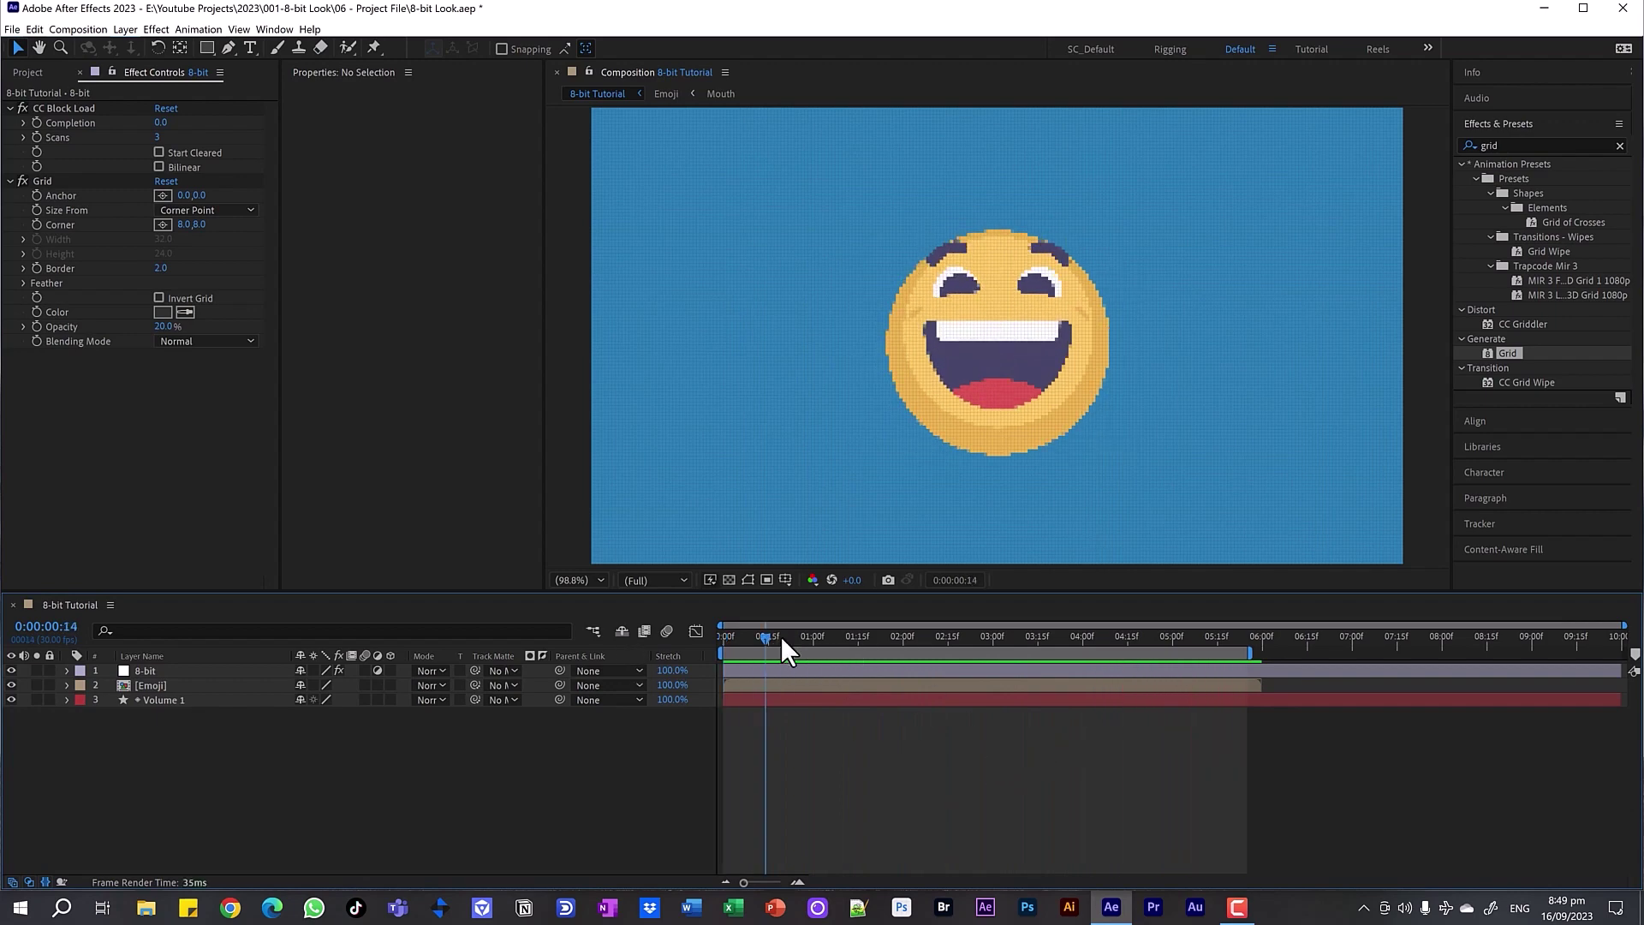
Step: Apply the Posterize Time effect to the 8-bit layer and set its Frame Rate to 12
{"action": "left_click", "coordinate": [1494, 146]}
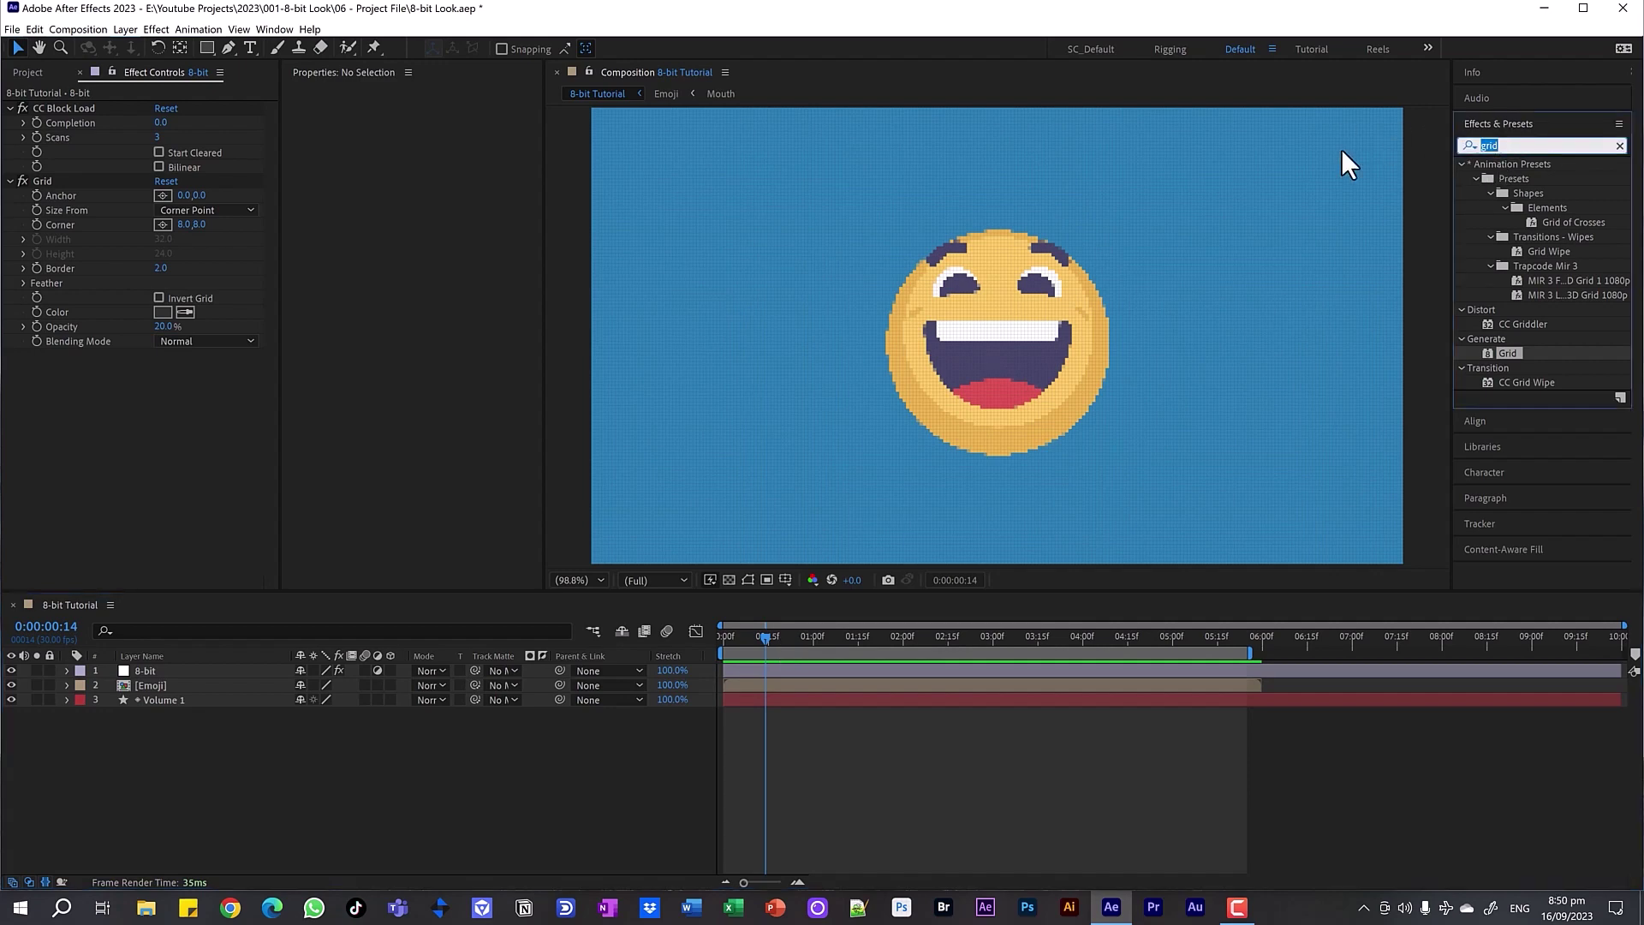
{"action": "type", "text": "posterize"}
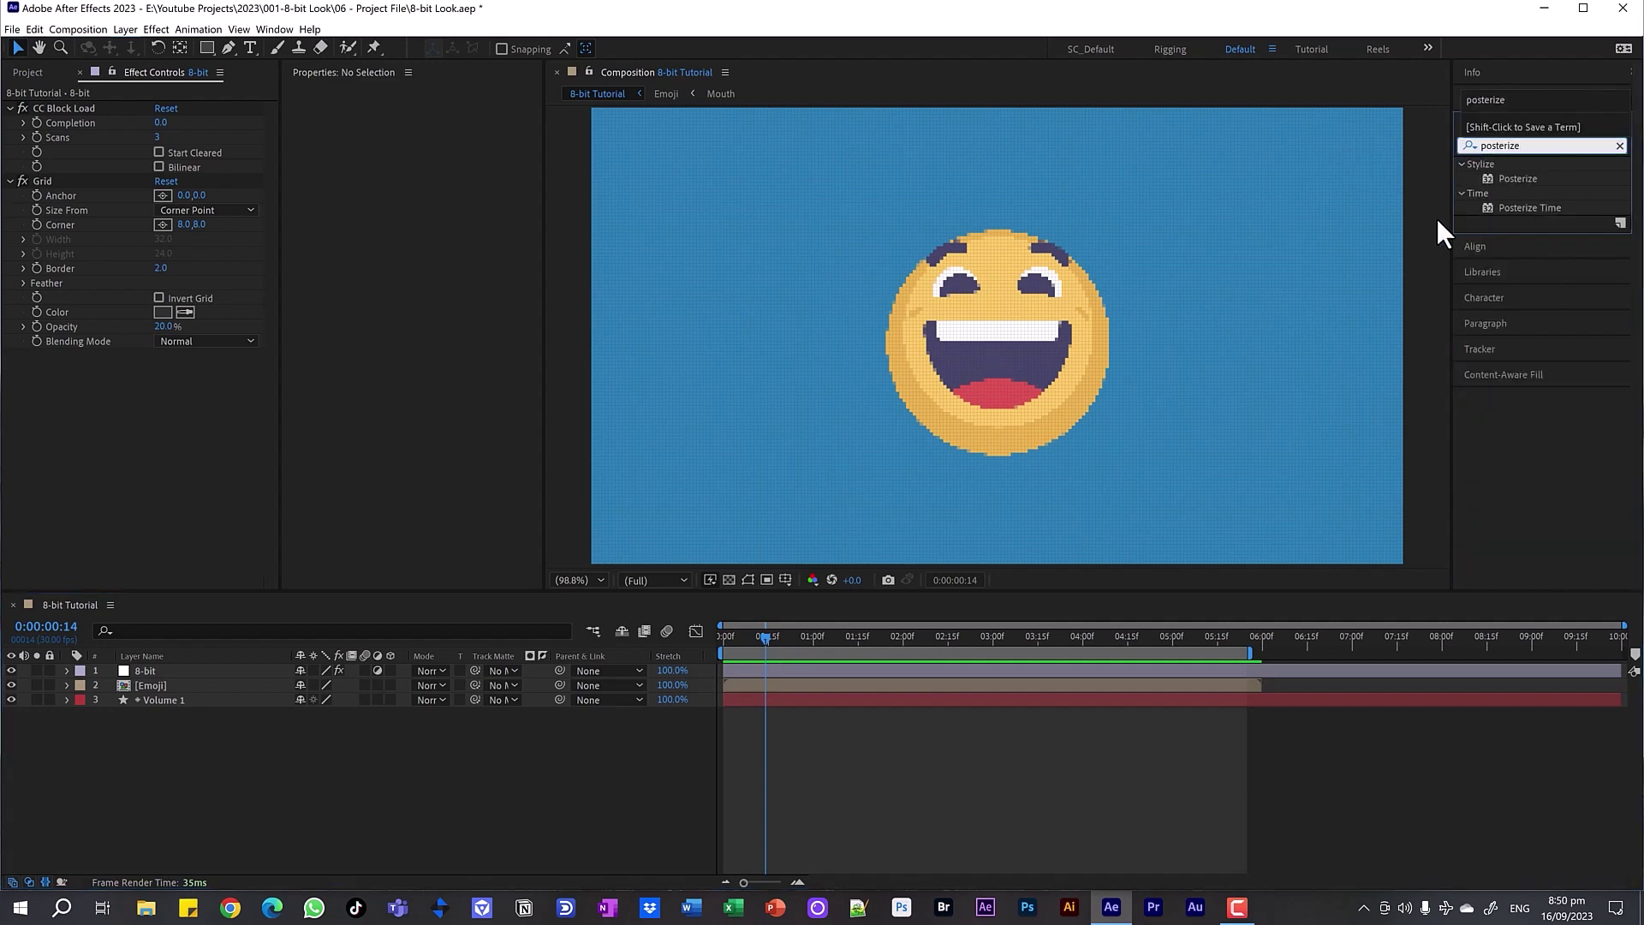
{"action": "left_click_drag", "start_coordinate": [1533, 207], "coordinate": [167, 671]}
{"action": "left_click", "coordinate": [162, 370]}
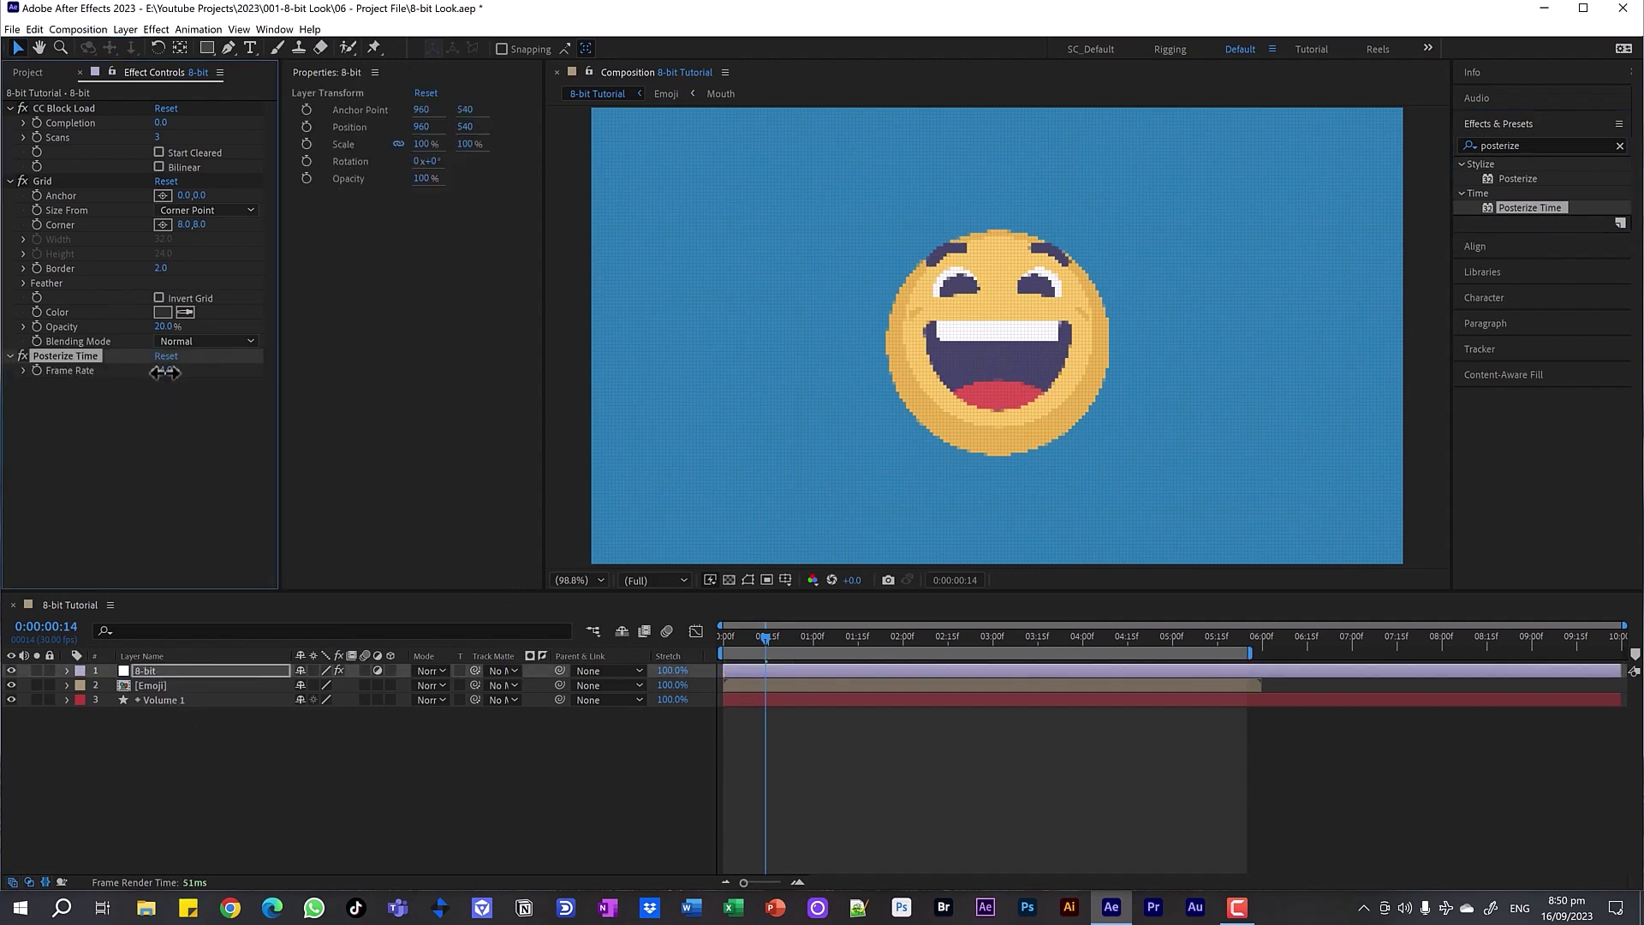
{"action": "type", "text": "12"}
{"action": "key", "text": "Return"}
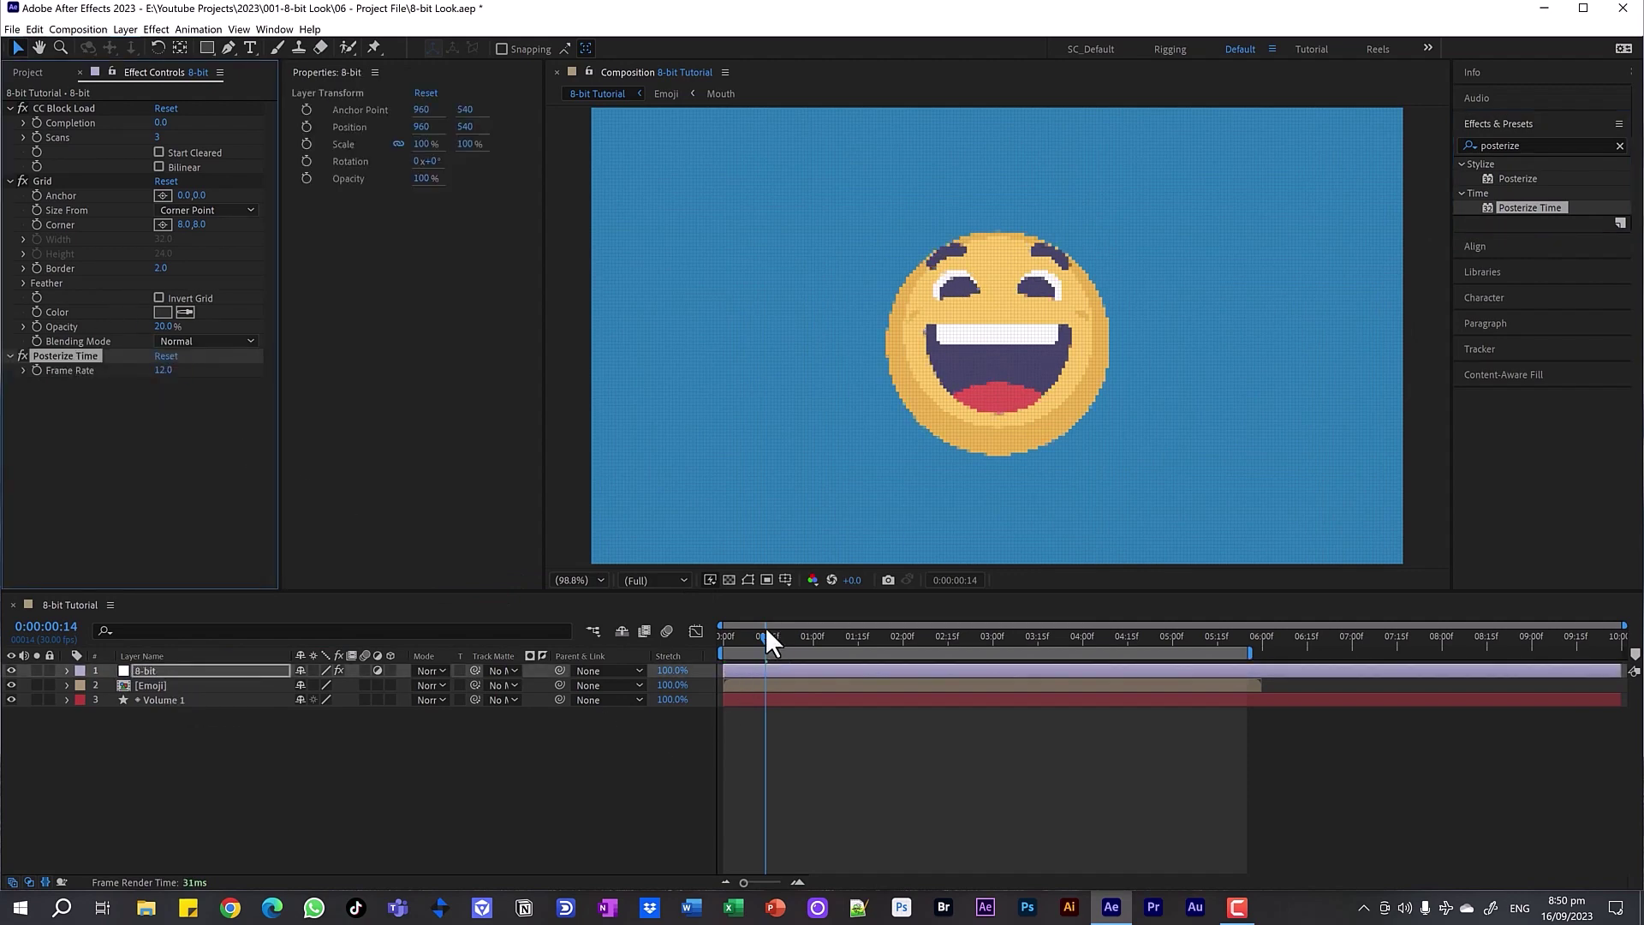
Step: Play the posterized animation from the start and examine the emoji's pixels up close
{"action": "left_click_drag", "start_coordinate": [766, 627], "coordinate": [712, 646]}
{"action": "key", "text": "space"}
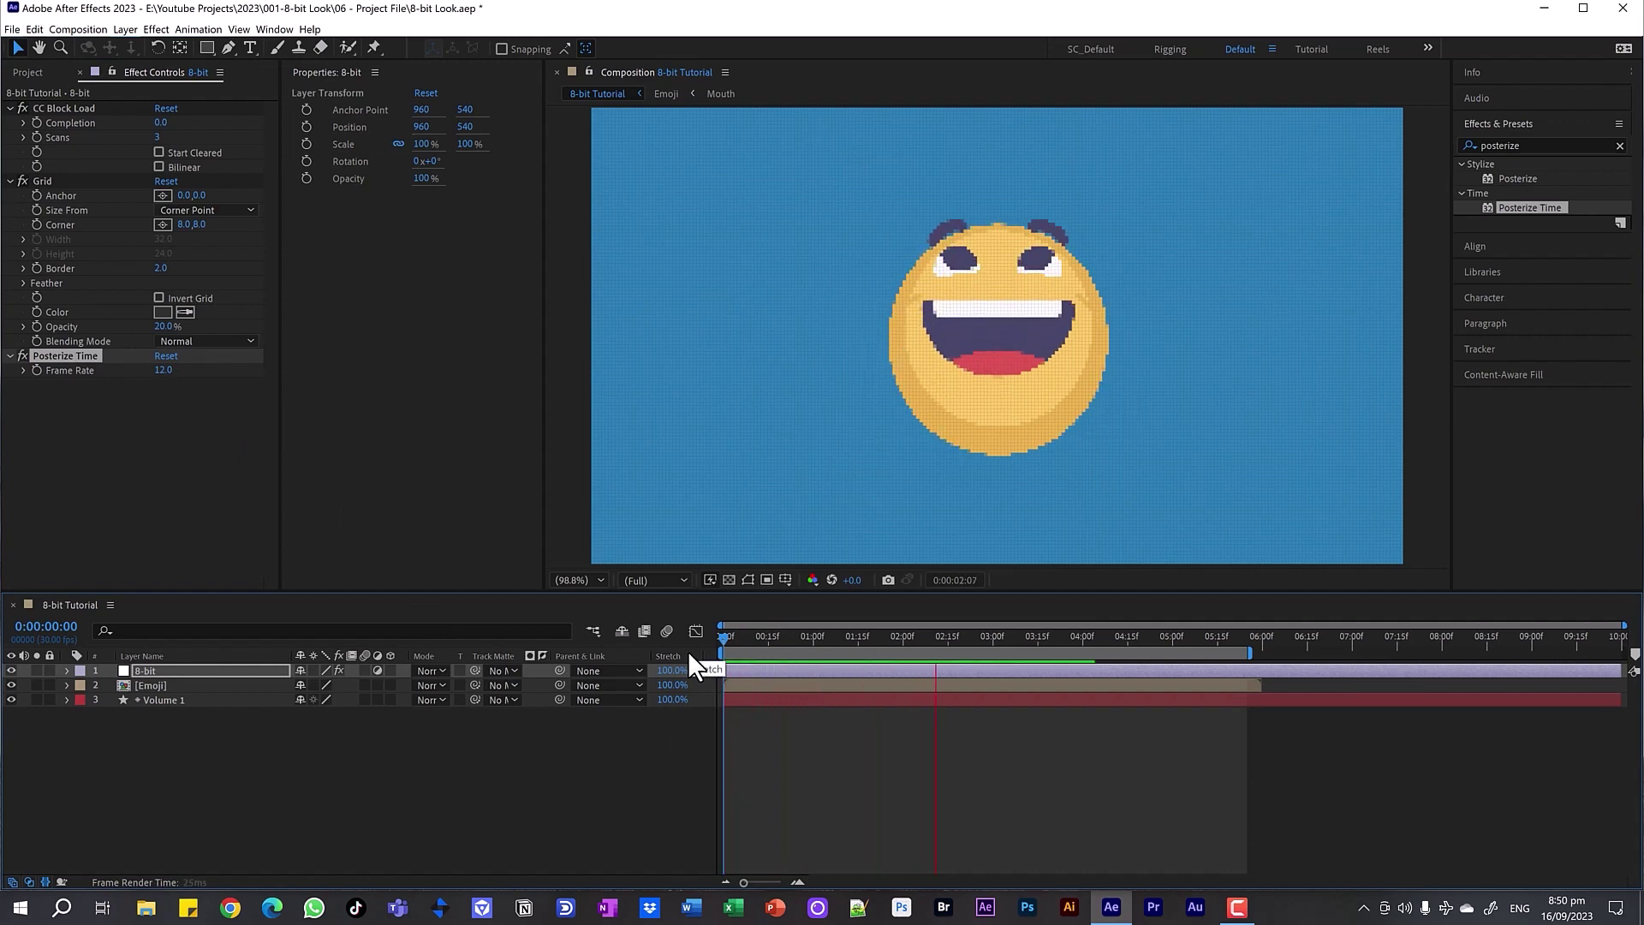
{"action": "key", "text": "space"}
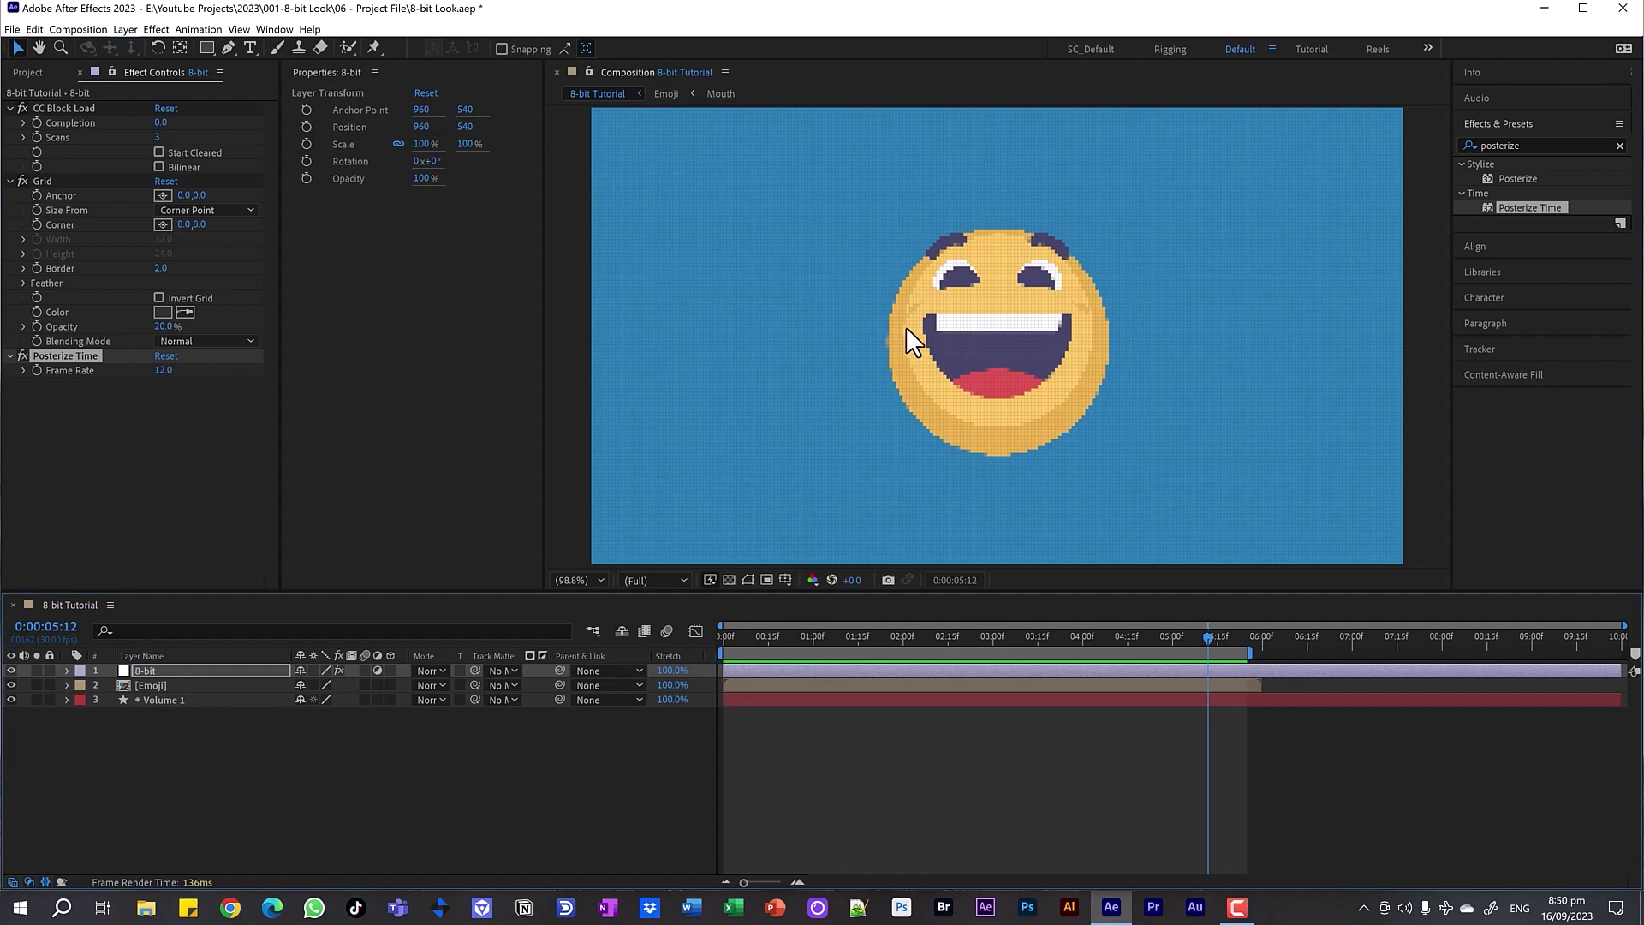
{"action": "scroll", "coordinate": [906, 326], "scroll_direction": "up", "scroll_amount": 5}
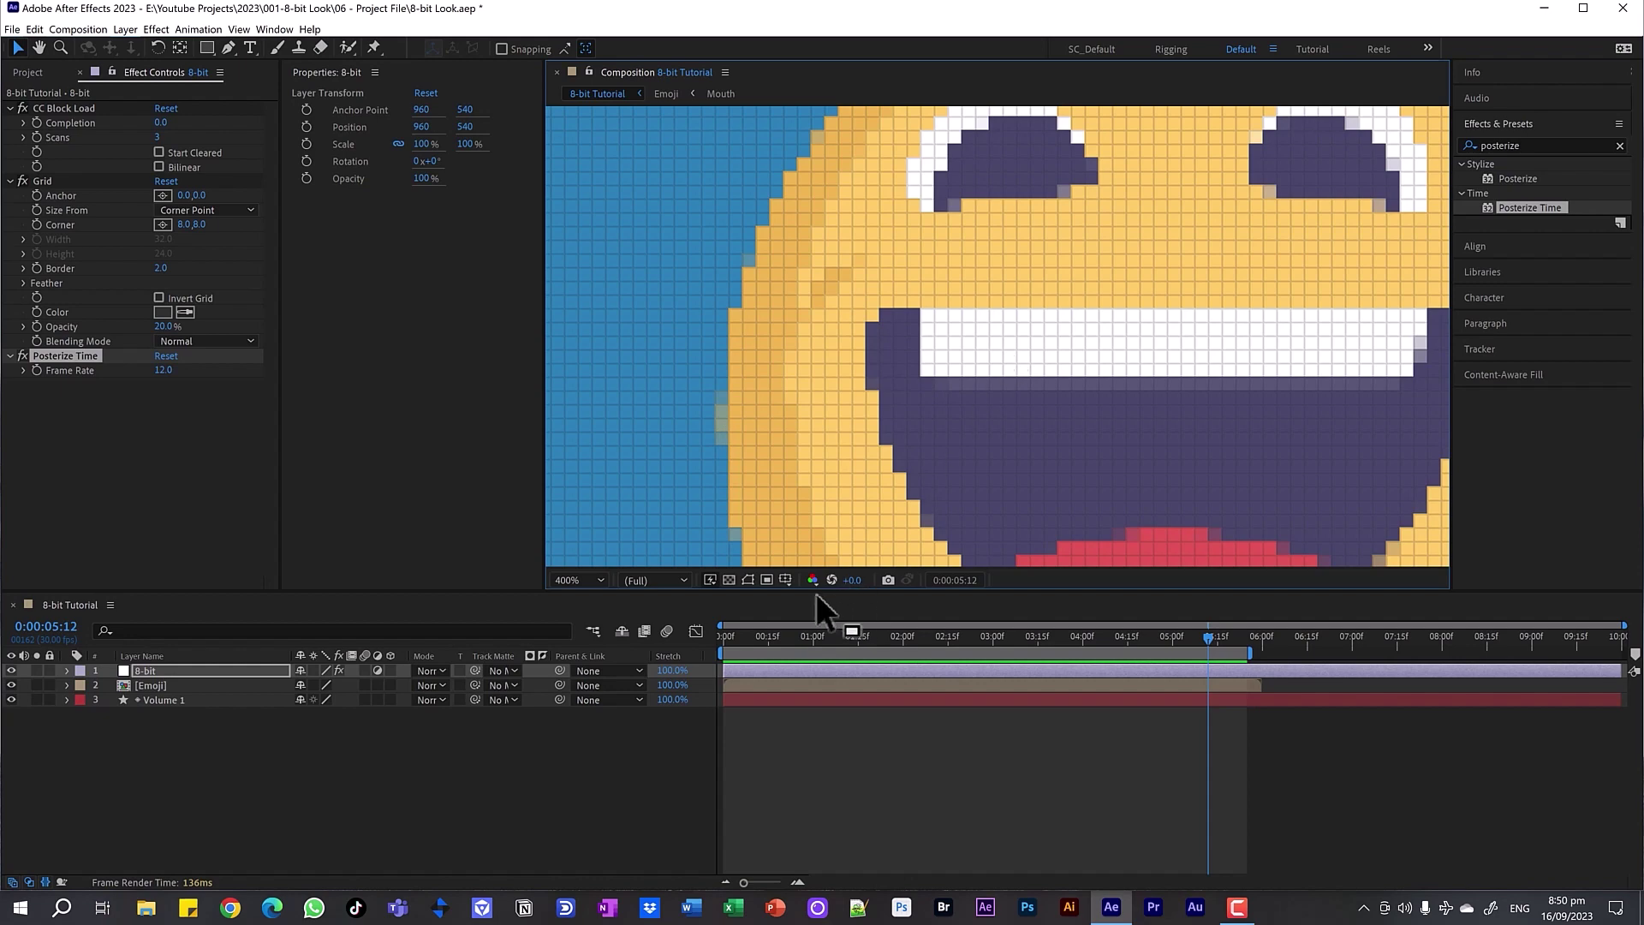
Step: Return to the first frame and switch the Emoji layer's quality from Best to Draft for hard-edged pixels
{"action": "key", "text": "Home"}
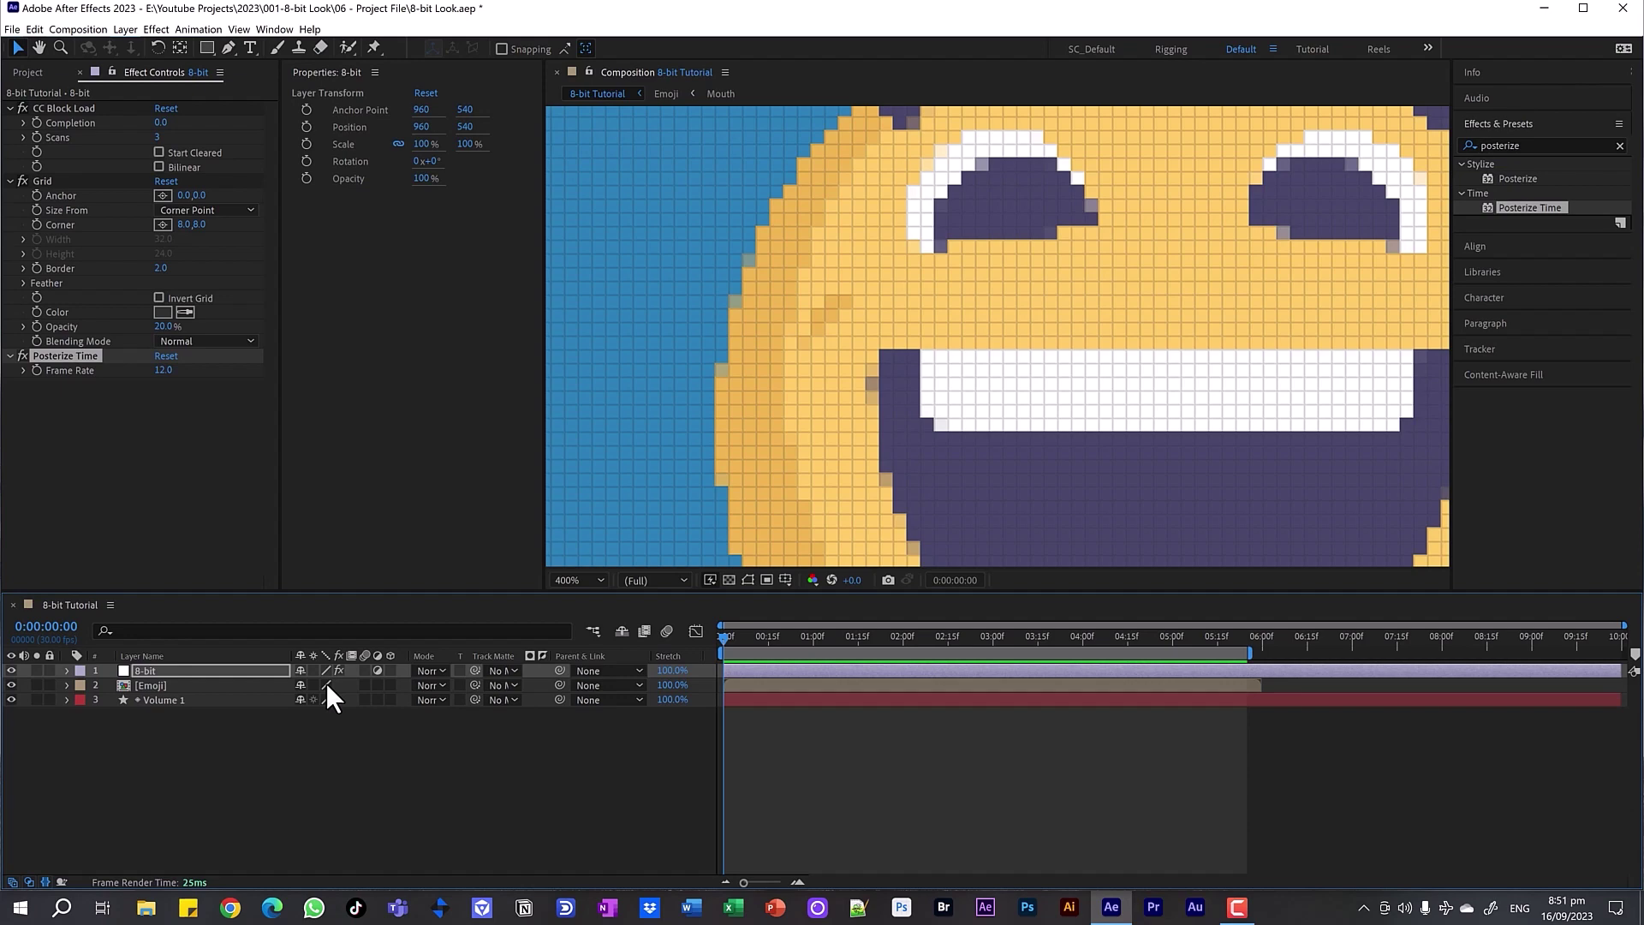
{"action": "left_click", "coordinate": [208, 686]}
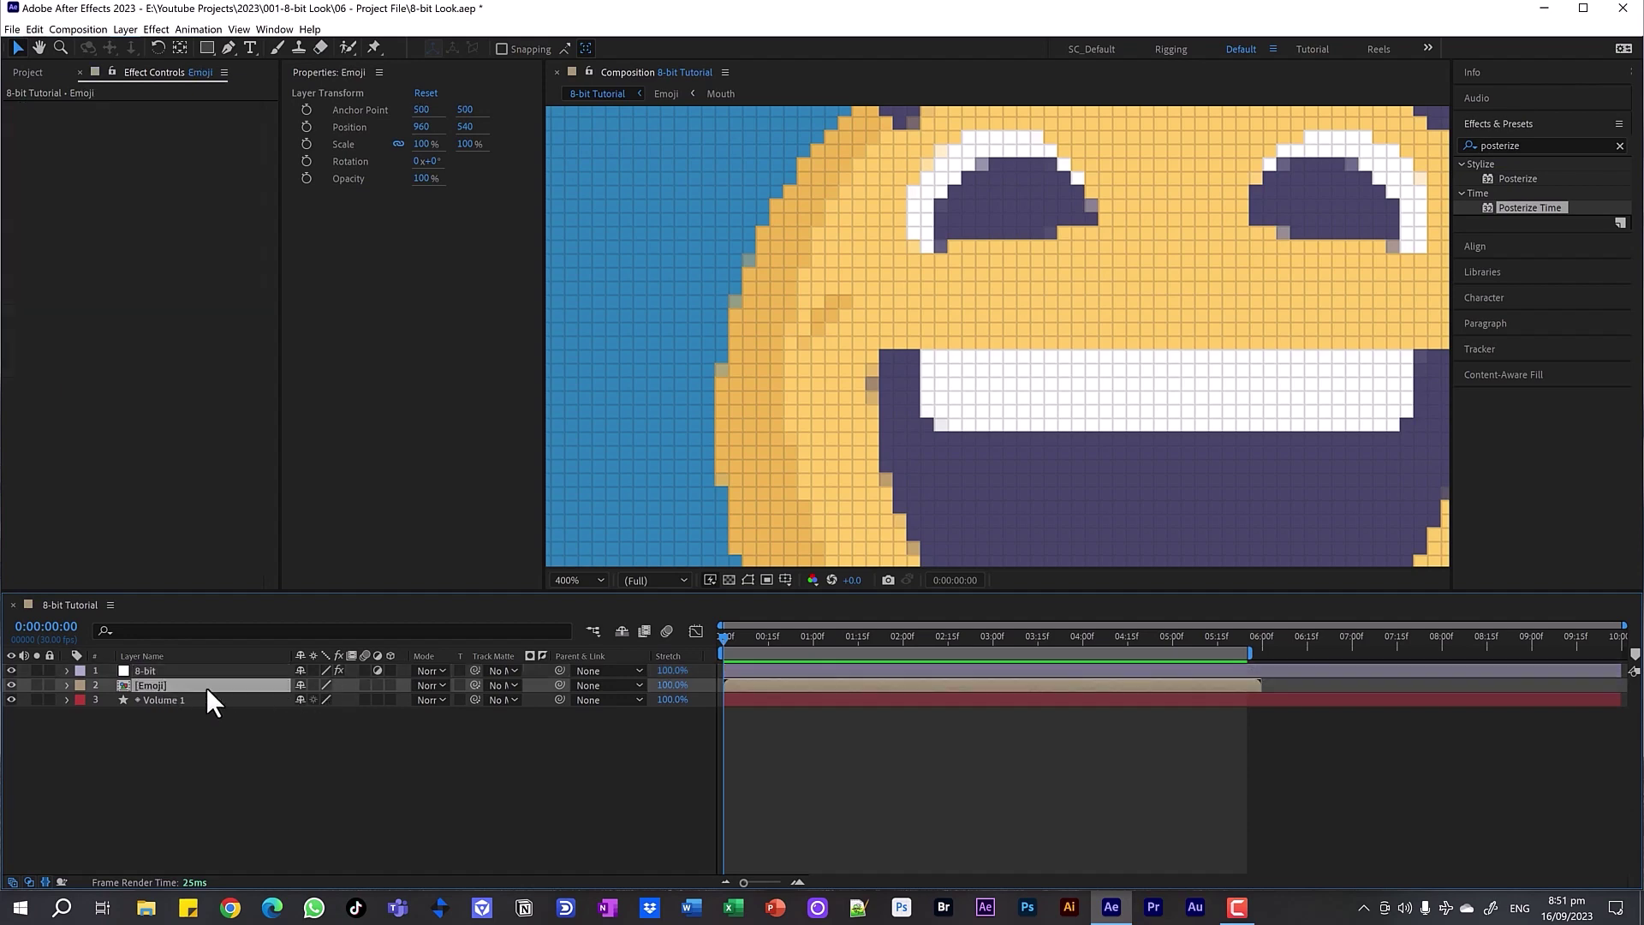
{"action": "left_click", "coordinate": [324, 686]}
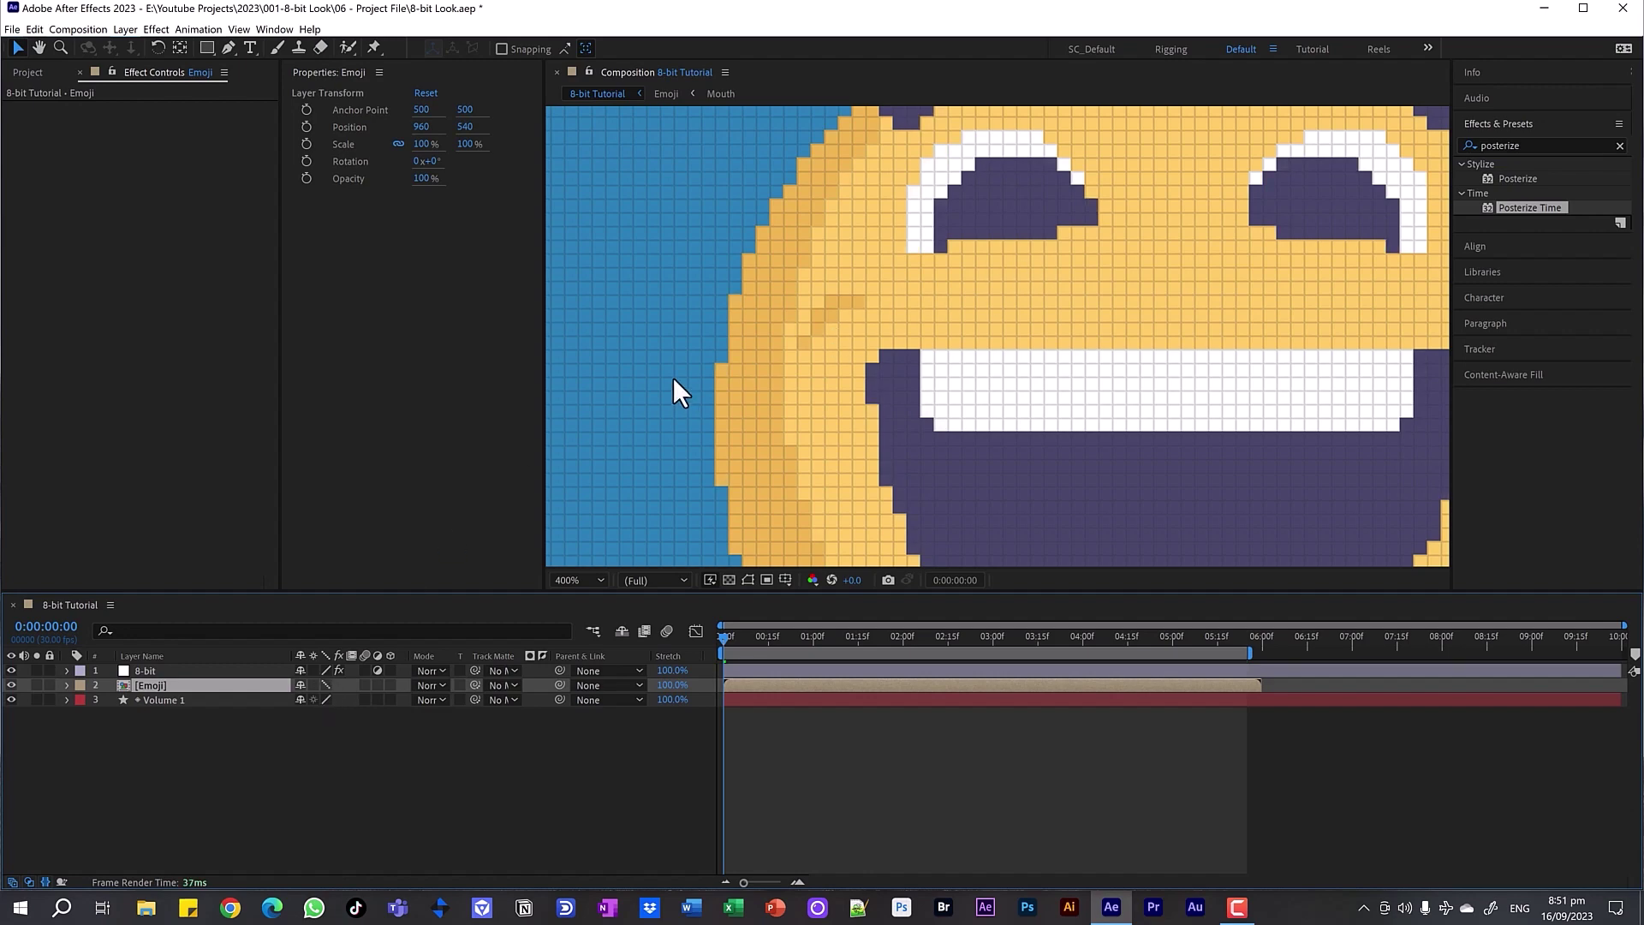
Step: Preview the hard-edged emoji animation from the first frame with the whole emoji in view at 100% magnification
{"action": "scroll", "coordinate": [984, 359], "scroll_direction": "down", "scroll_amount": 2}
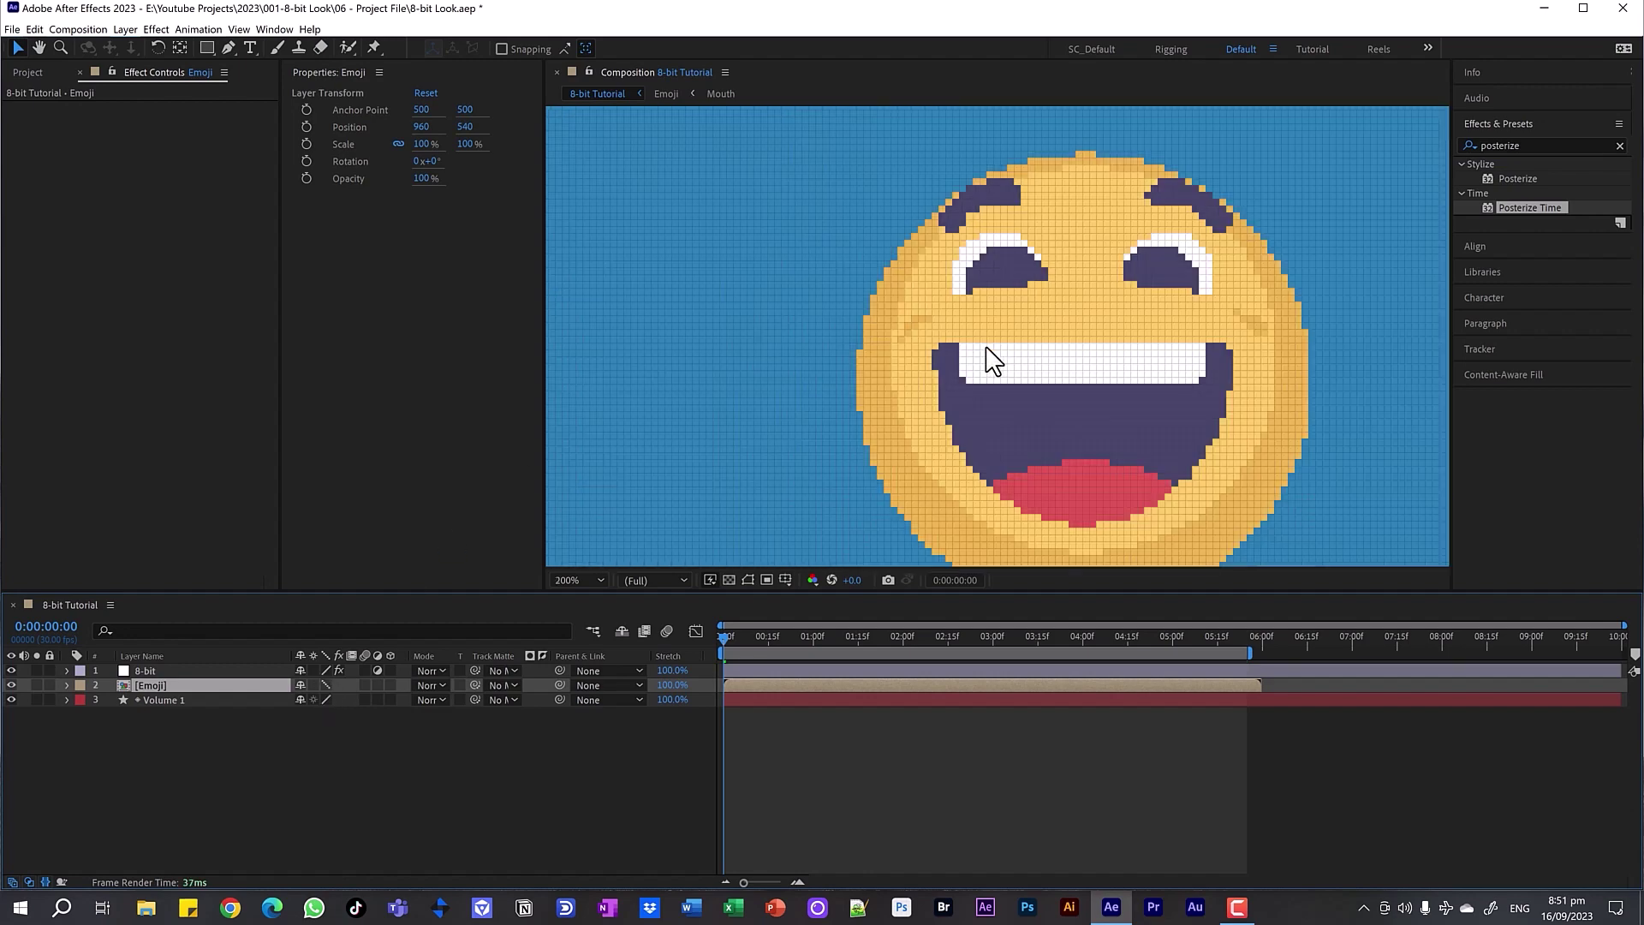
{"action": "left_click_drag", "start_coordinate": [1273, 319], "coordinate": [1057, 282]}
{"action": "scroll", "coordinate": [1068, 293], "scroll_direction": "down", "scroll_amount": 1}
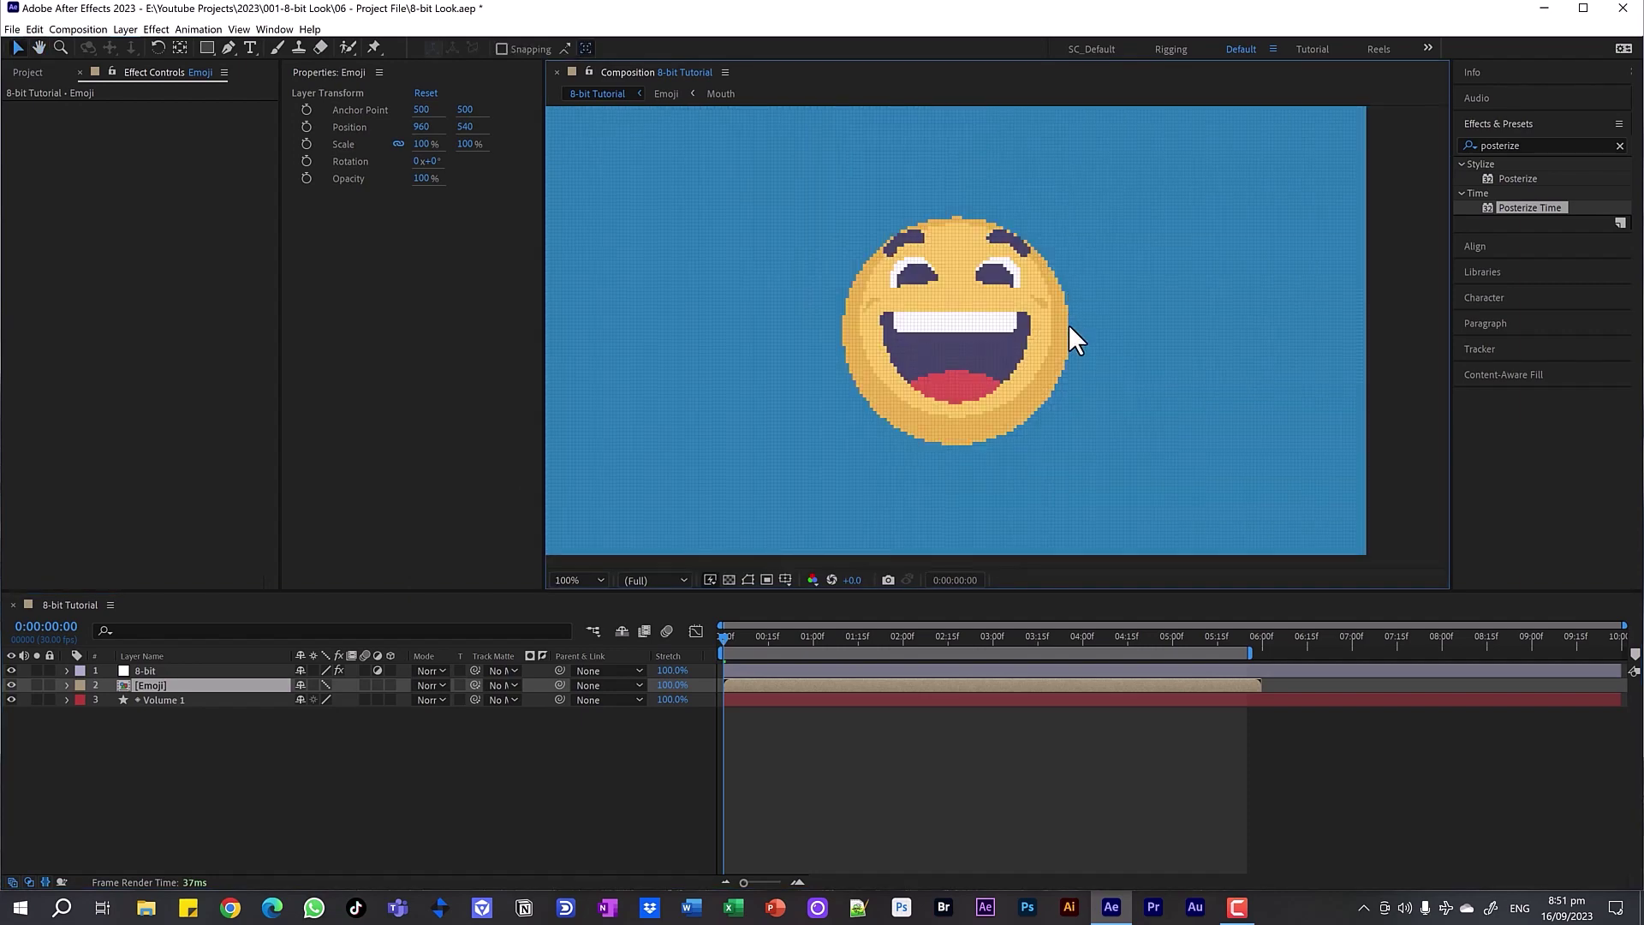
{"action": "key", "text": "space"}
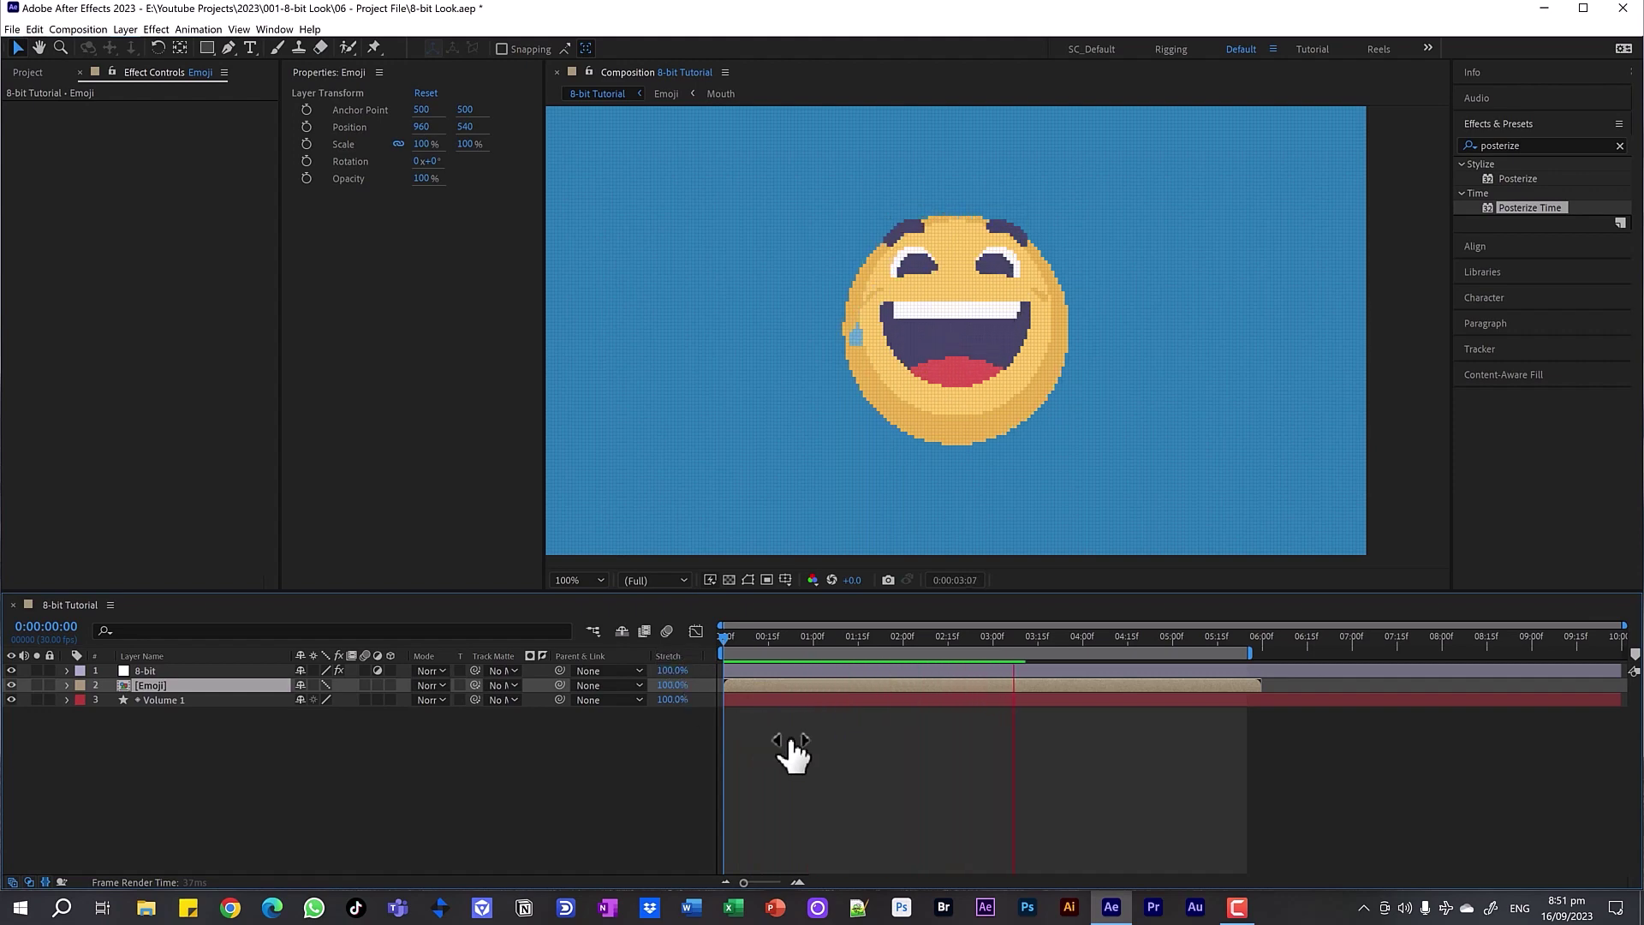
{"action": "key", "text": "space"}
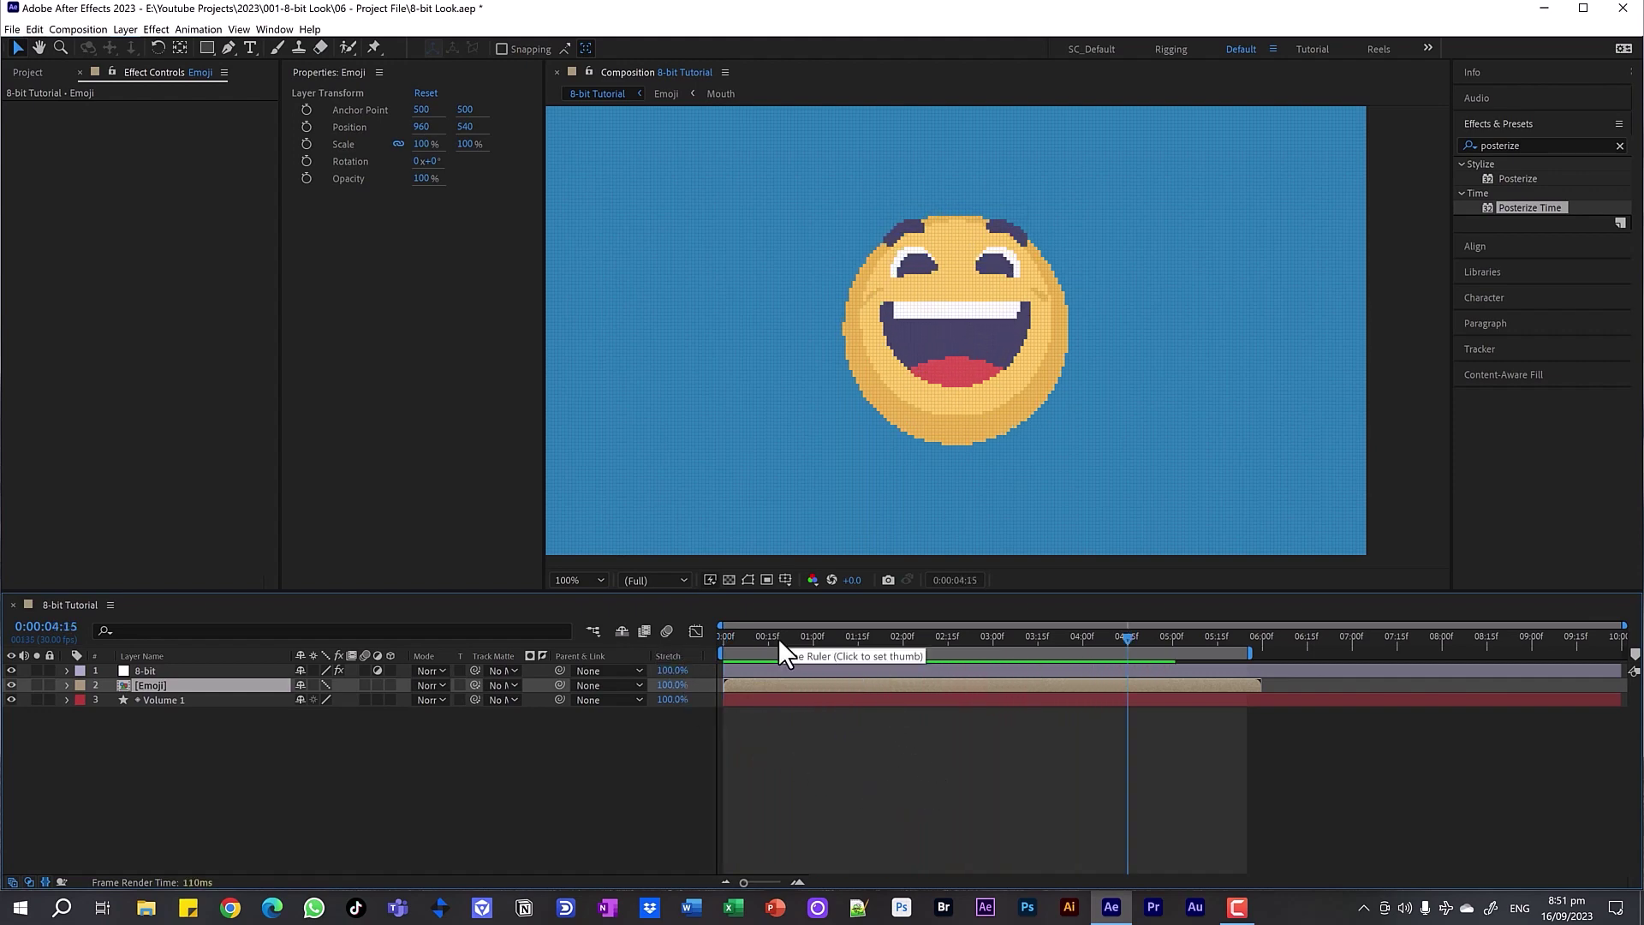
Step: Add the 8-bit Tutorial composition to the Render Queue
{"action": "left_click", "coordinate": [12, 30]}
{"action": "mouse_move", "coordinate": [74, 265]}
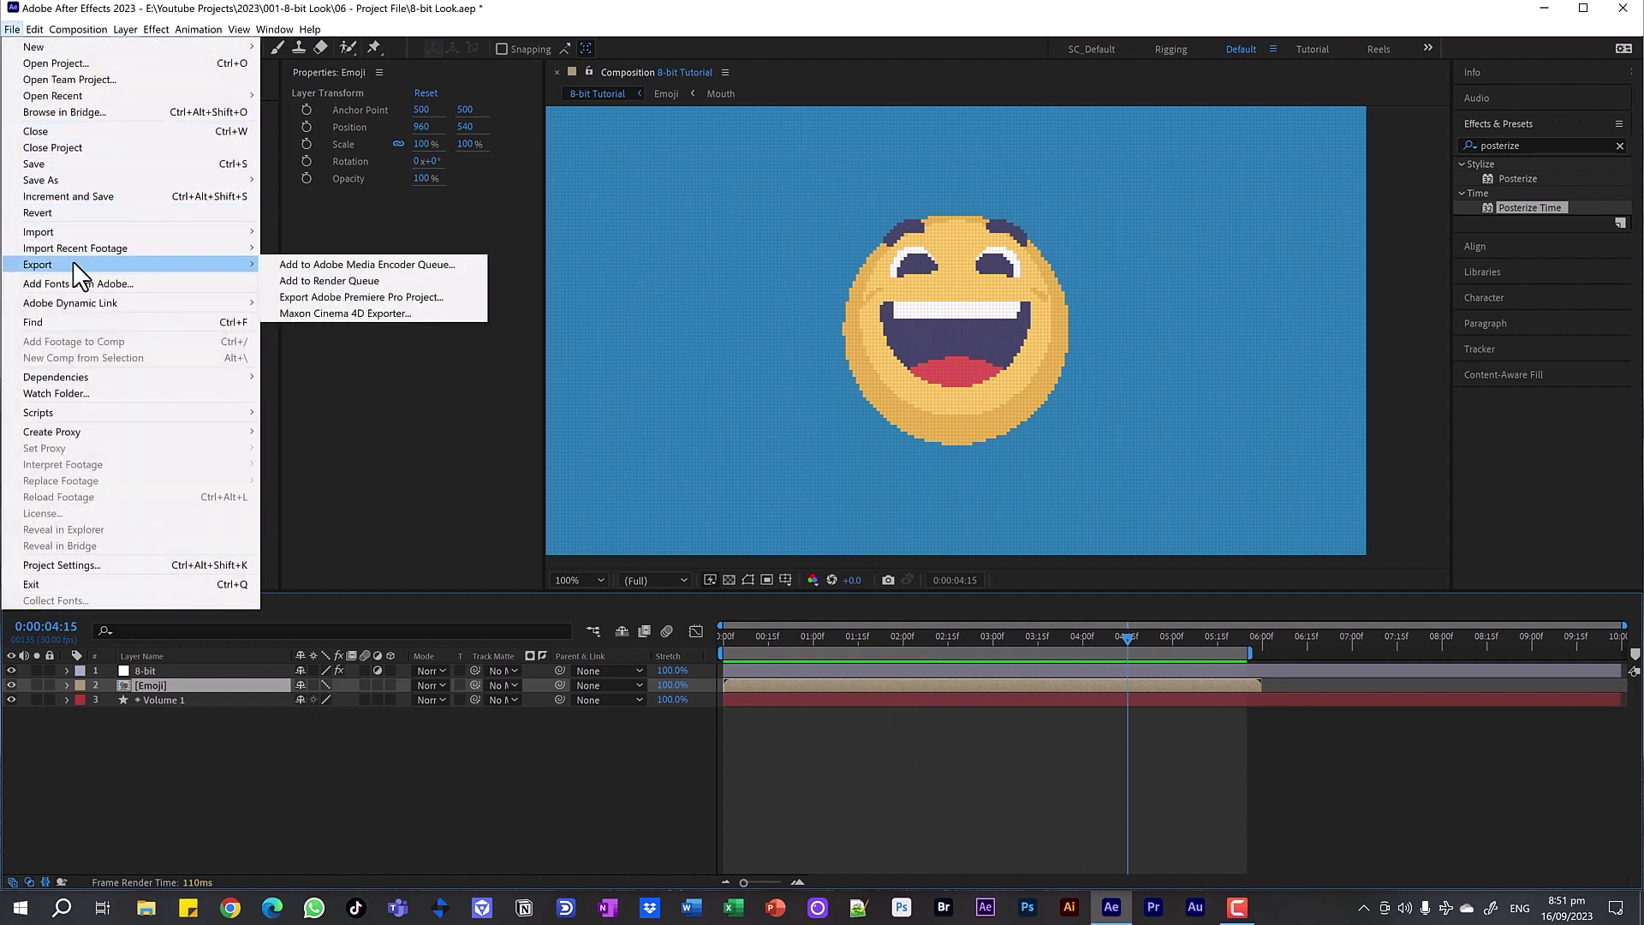
{"action": "left_click", "coordinate": [372, 280]}
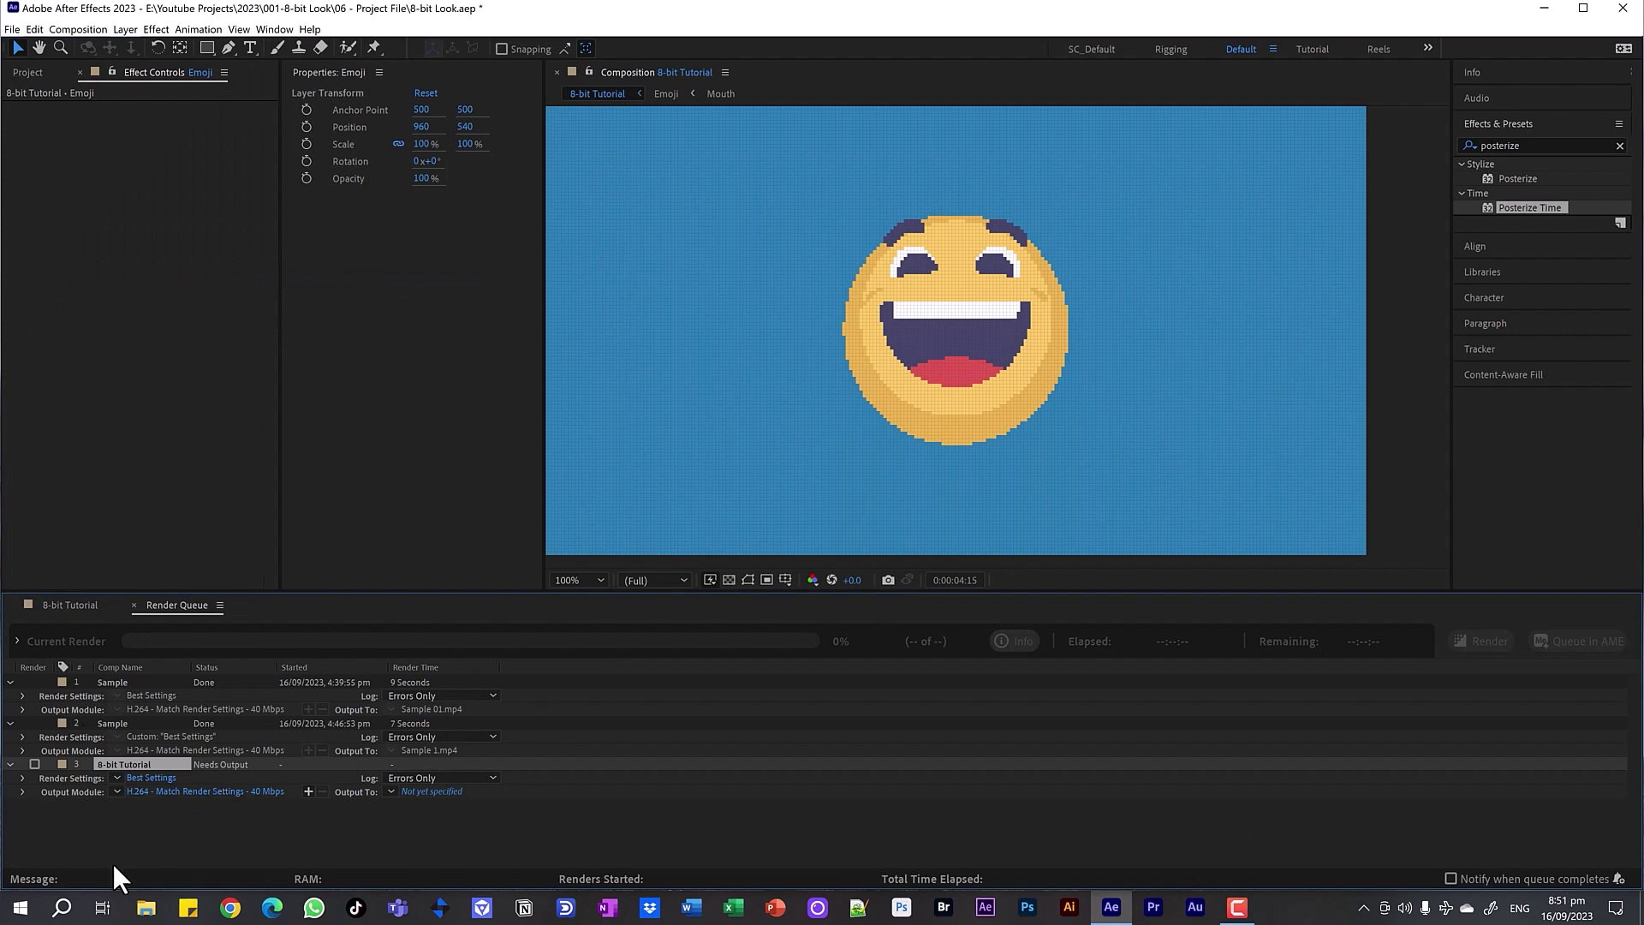
Step: Set the Quality to Draft in the render settings of the queued 8-bit Tutorial composition
{"action": "left_click", "coordinate": [143, 778]}
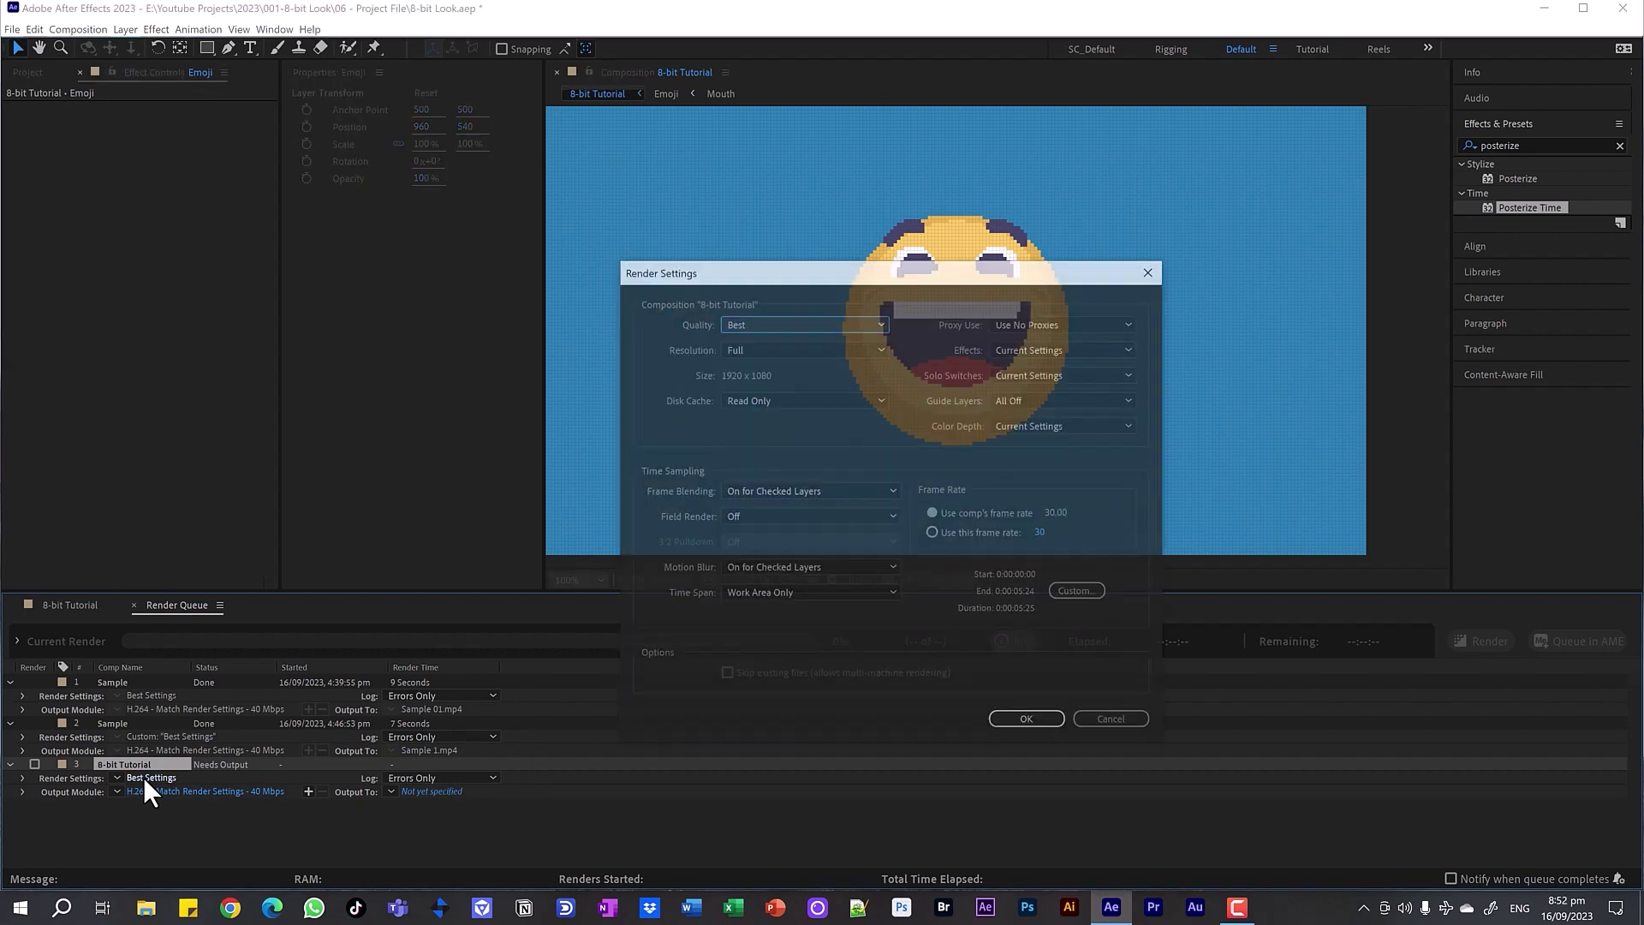
{"action": "left_click", "coordinate": [770, 321]}
{"action": "left_click", "coordinate": [748, 383]}
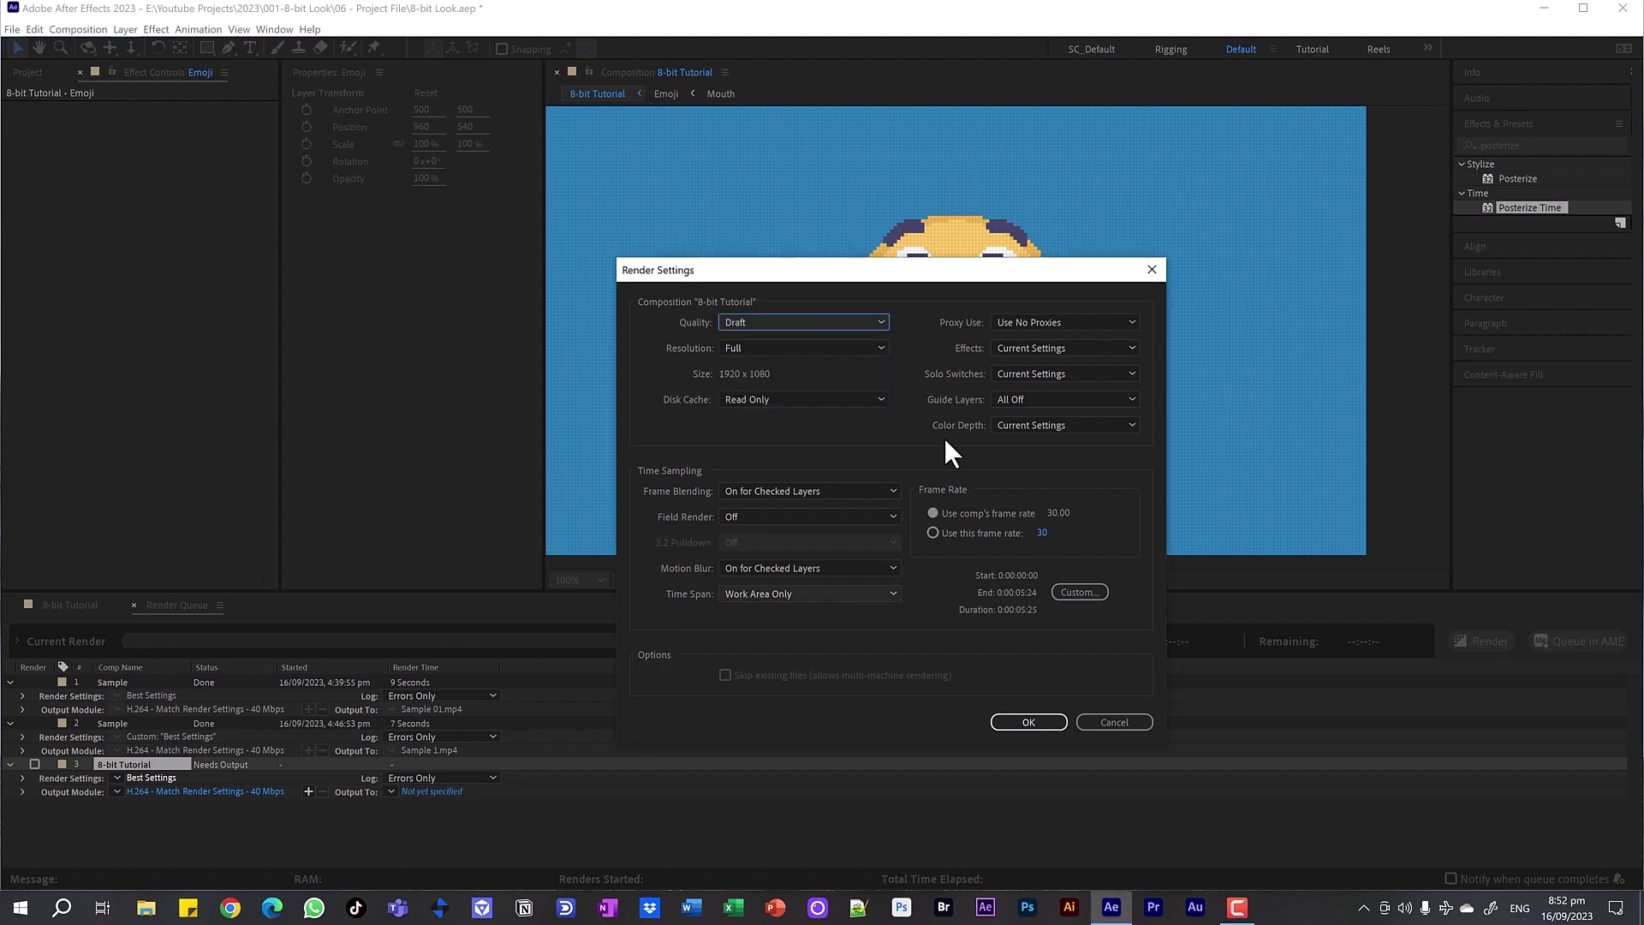
{"action": "left_click", "coordinate": [1041, 718]}
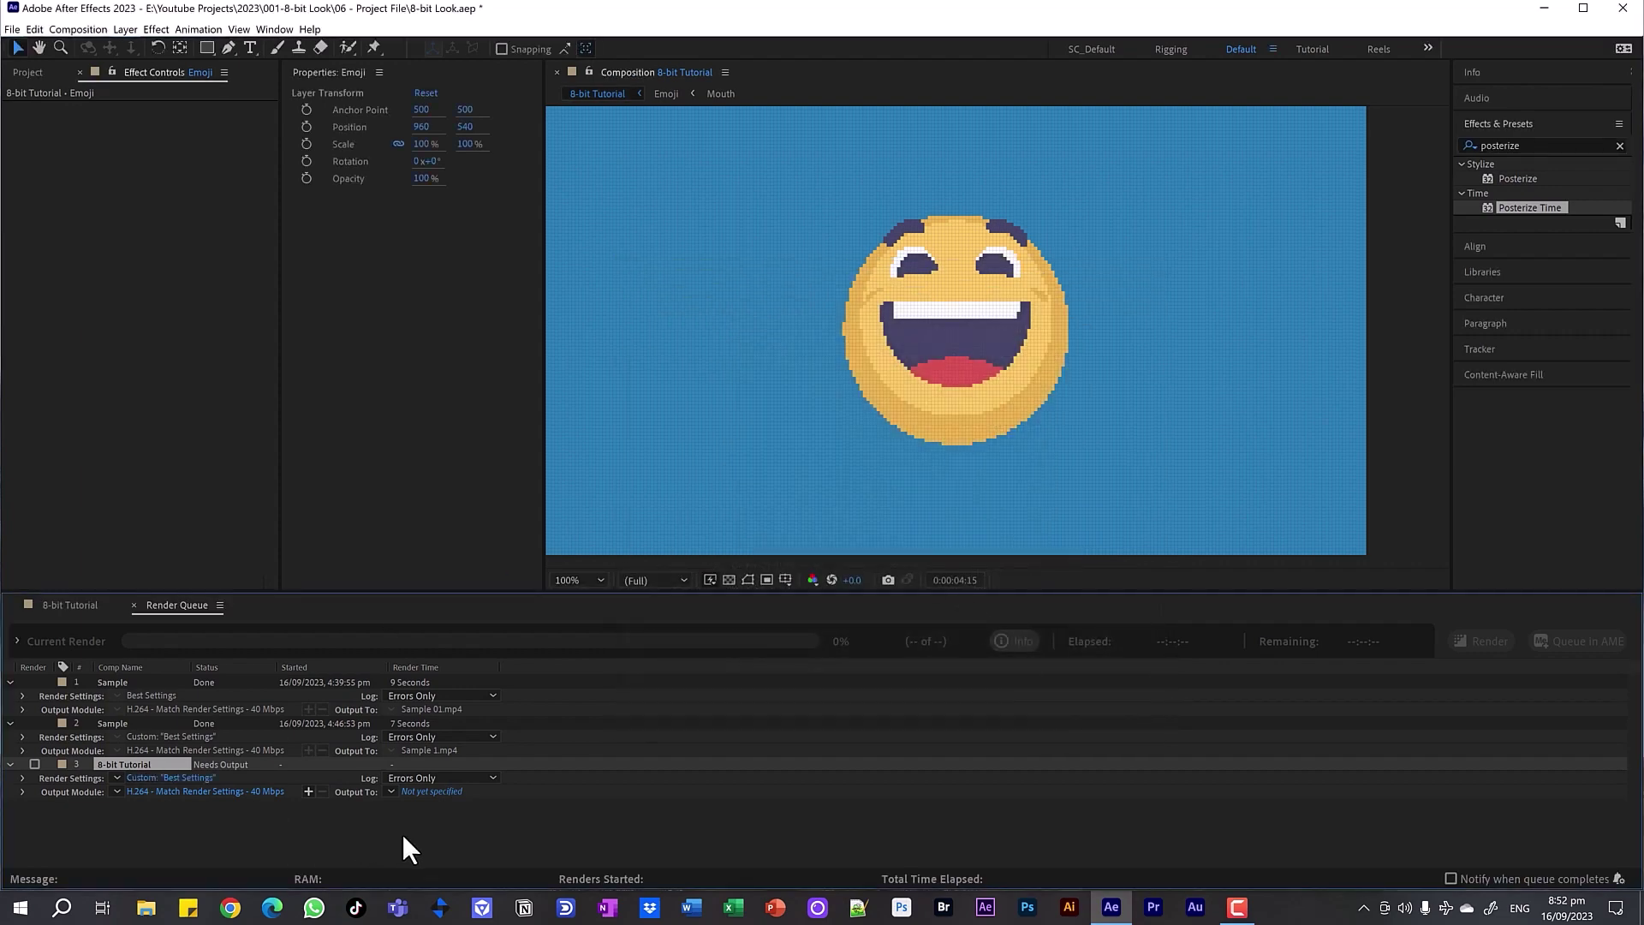